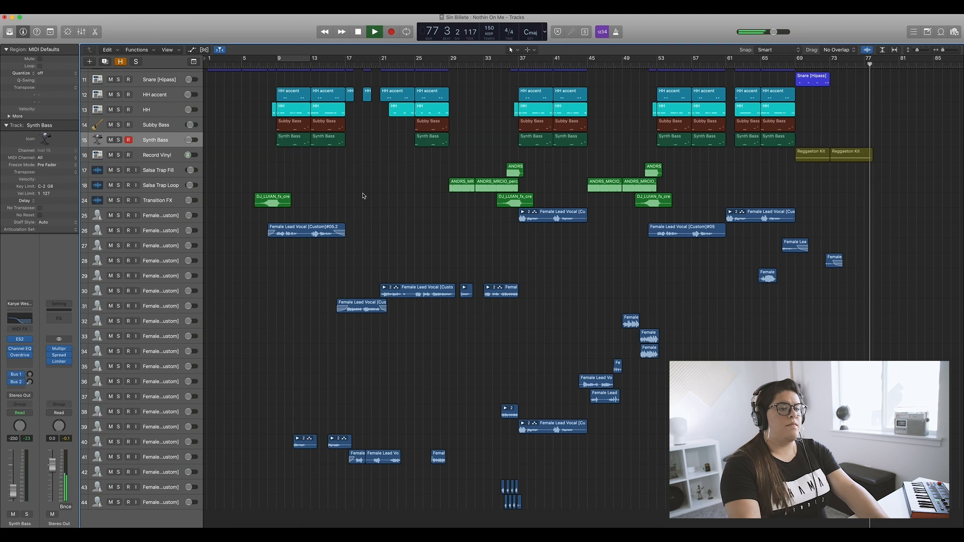
# - Stop playback, return the playhead to bar 8 and solo the Female Lead Vocal on track 26 with the Library shown
pyautogui.press('space')
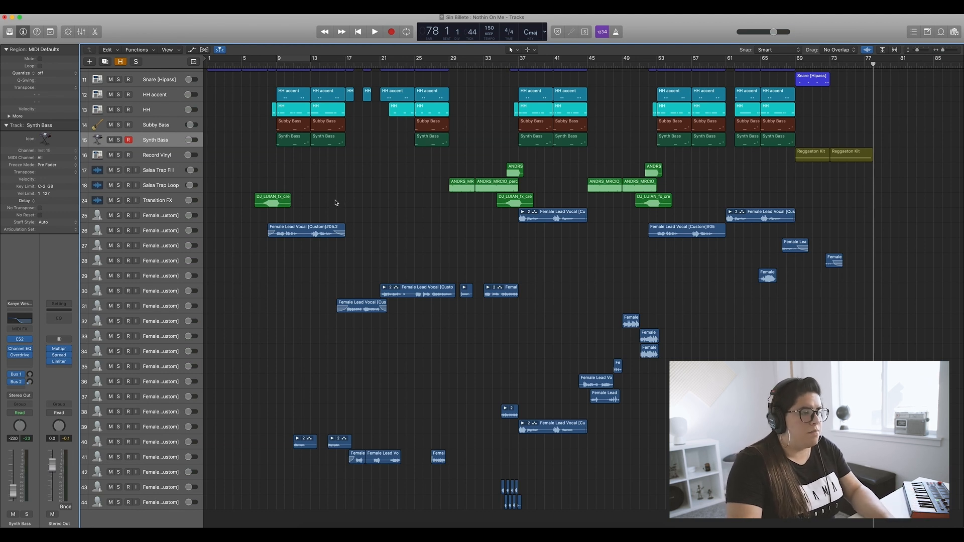
pyautogui.click(268, 66)
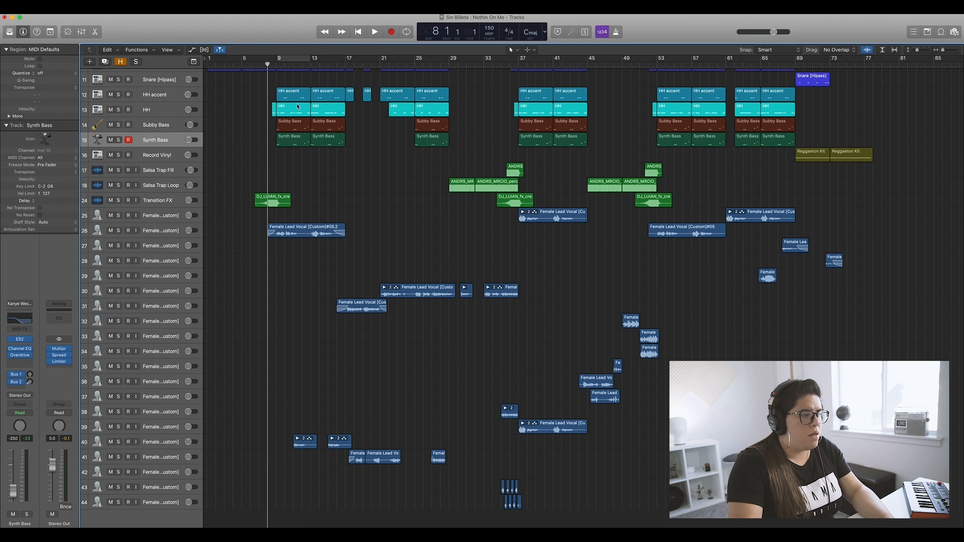
pyautogui.click(153, 231)
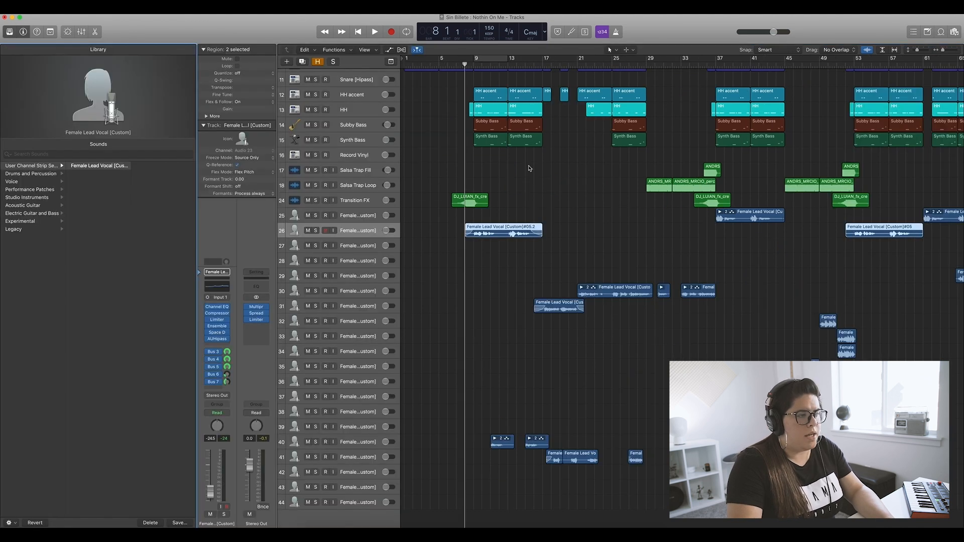
pyautogui.press('y')
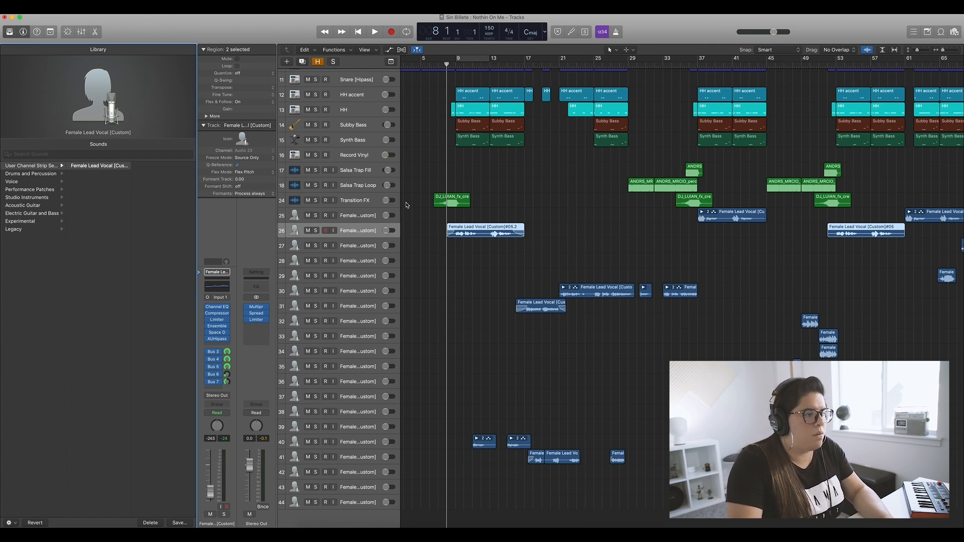
pyautogui.click(316, 231)
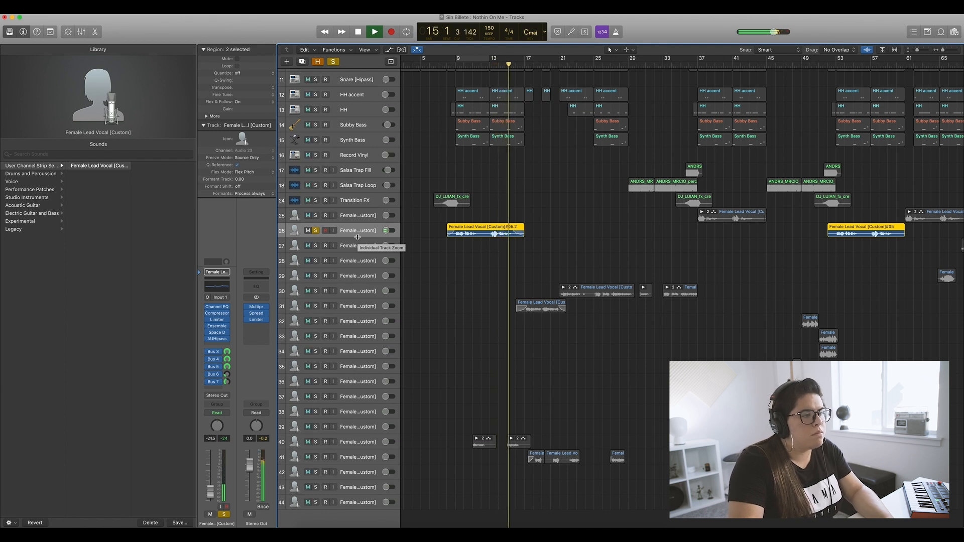
# - Loop bars 9 to 17 around the vocal on track 26 and audition it with its insert effects and sends bypassed
pyautogui.press('super+u')
pyautogui.press('space')
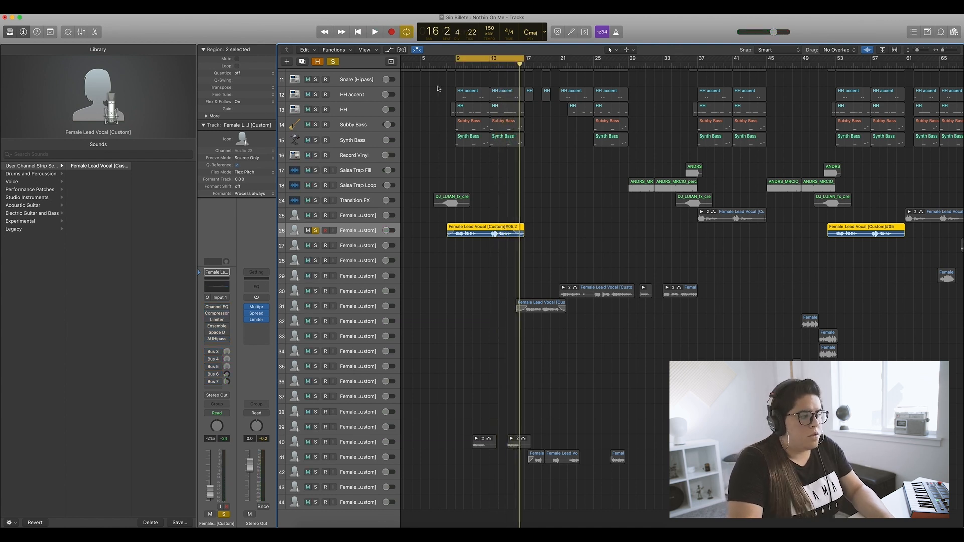
pyautogui.press('space')
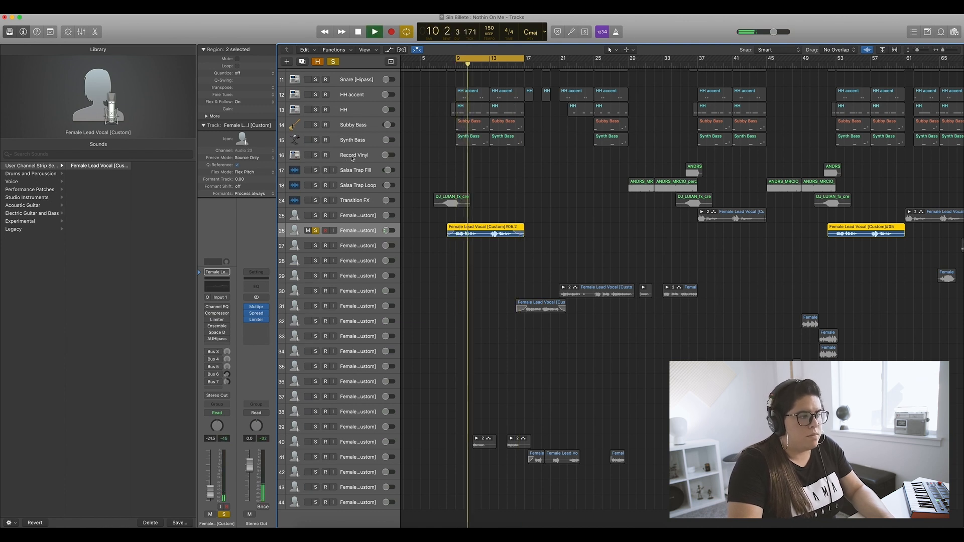
pyautogui.press('space')
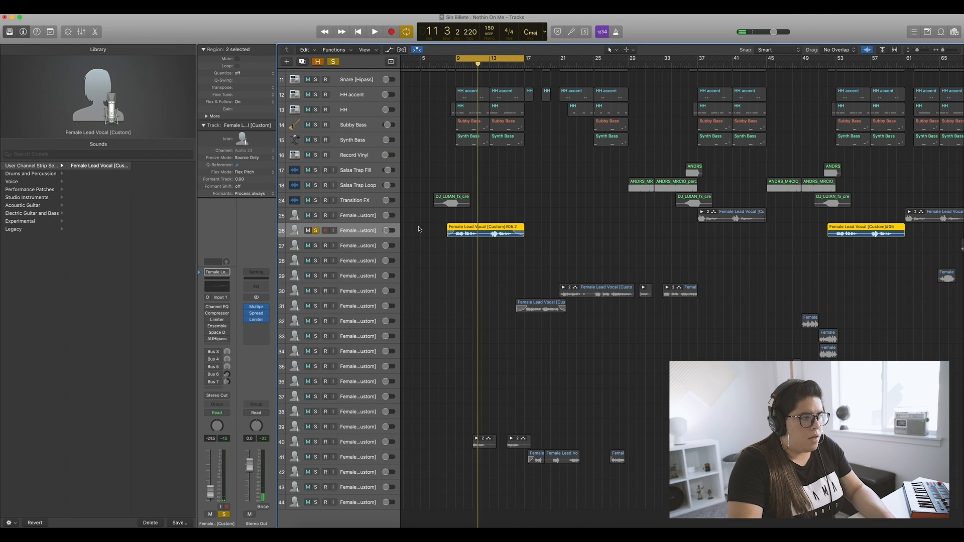
pyautogui.scroll(10, 419, 227)
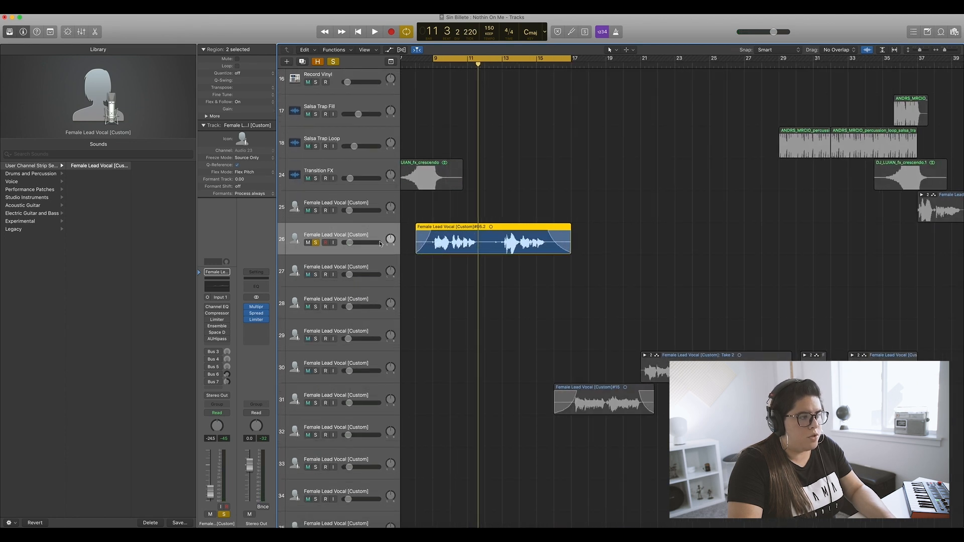
pyautogui.press('space')
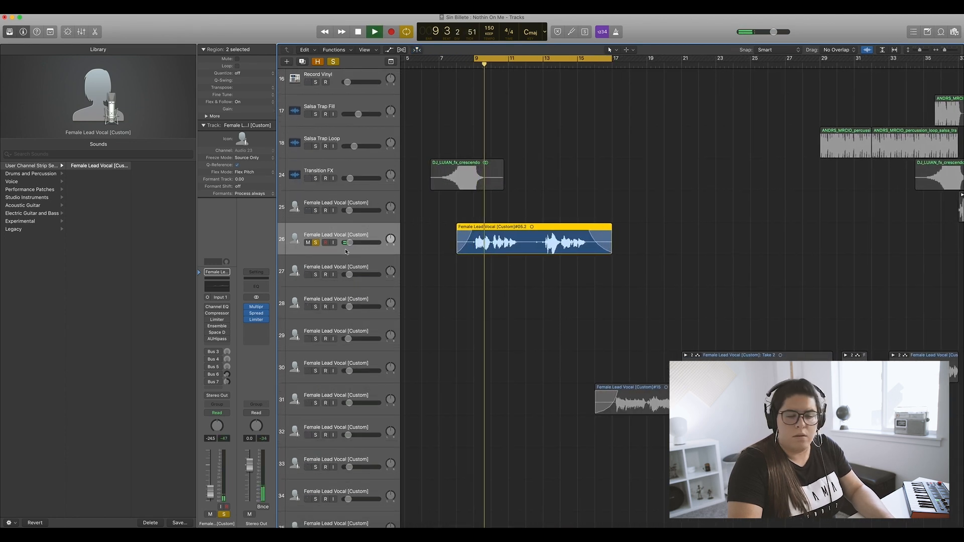
pyautogui.press('space')
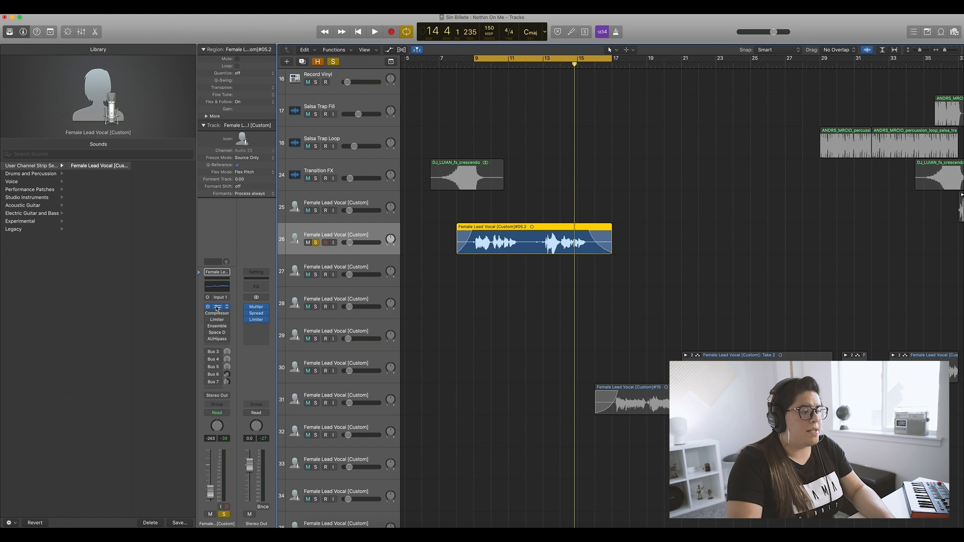
# - Turn on the vocal's Channel EQ with the Female Vox 02 setting and review its curve and the available Voice presets
pyautogui.click(218, 308)
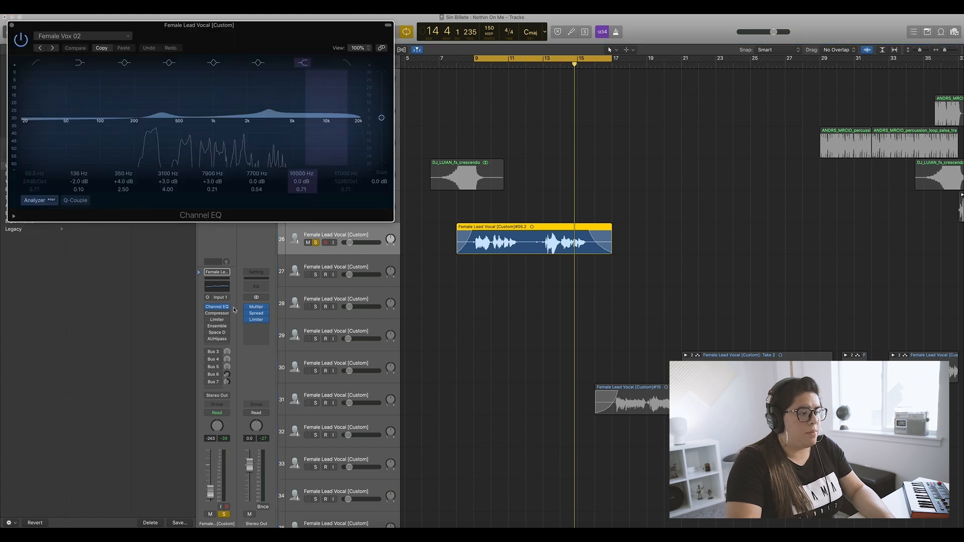
pyautogui.click(227, 308)
pyautogui.moveTo(240, 394)
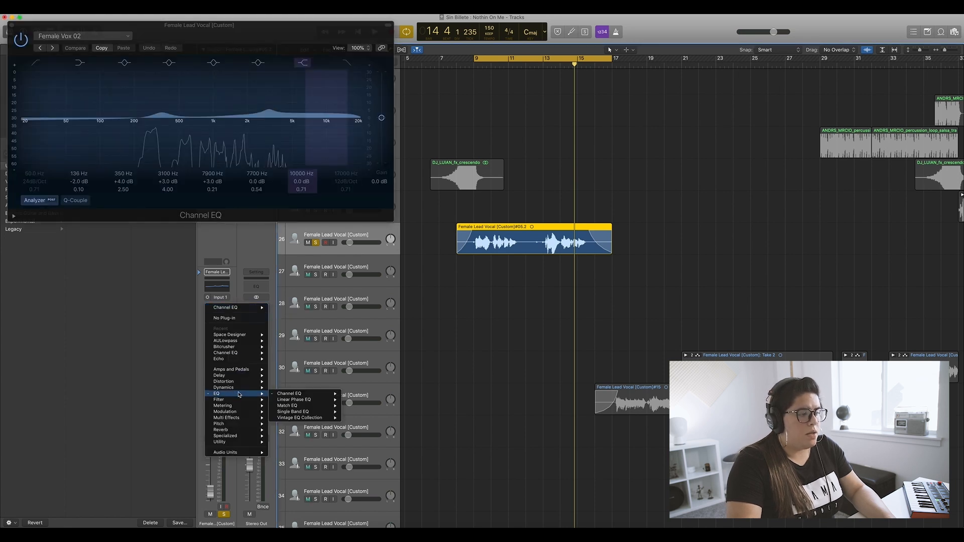
pyautogui.click(253, 160)
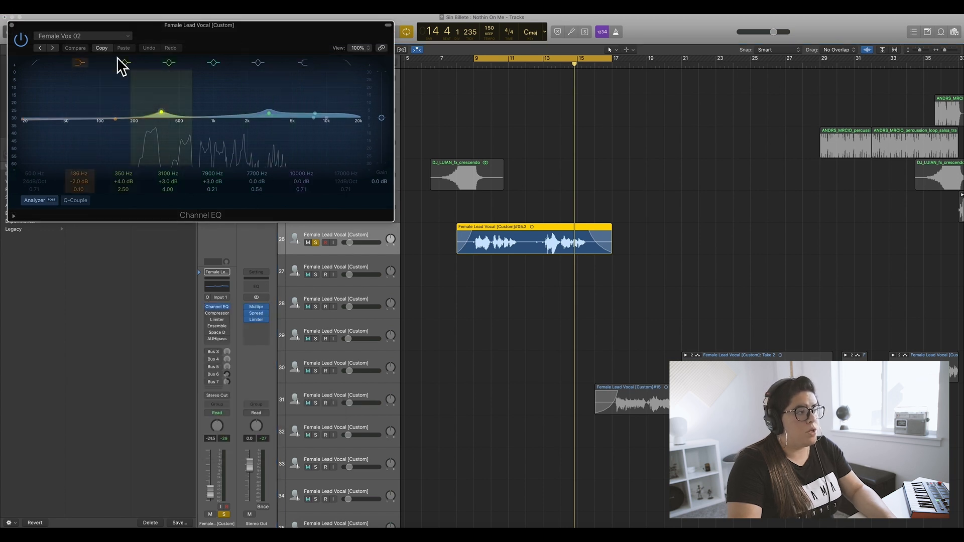
pyautogui.click(104, 37)
pyautogui.moveTo(108, 212)
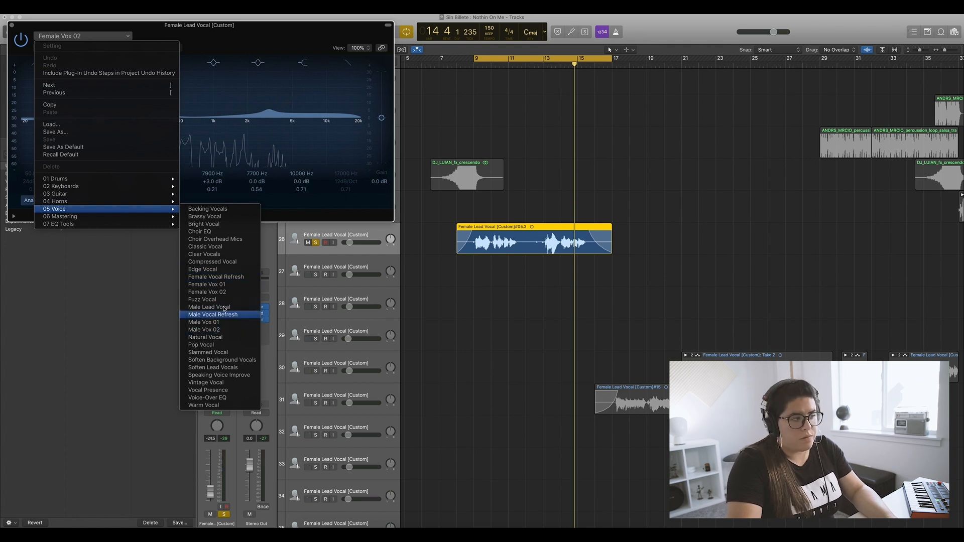
pyautogui.click(274, 37)
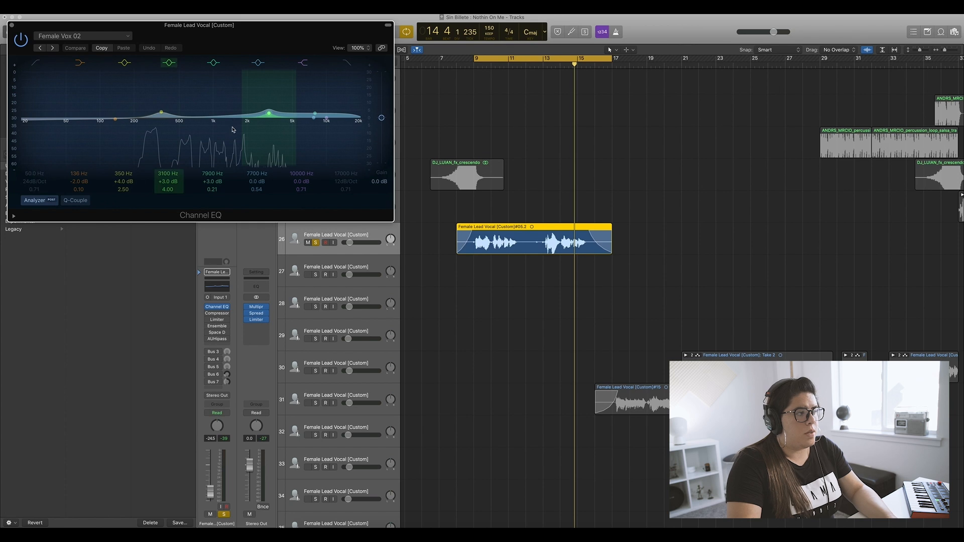
pyautogui.click(12, 27)
# - Turn on the vocal's Compressor during looped playback, keep the Type R Vocal 02 setting and review the Voice presets
pyautogui.press('space')
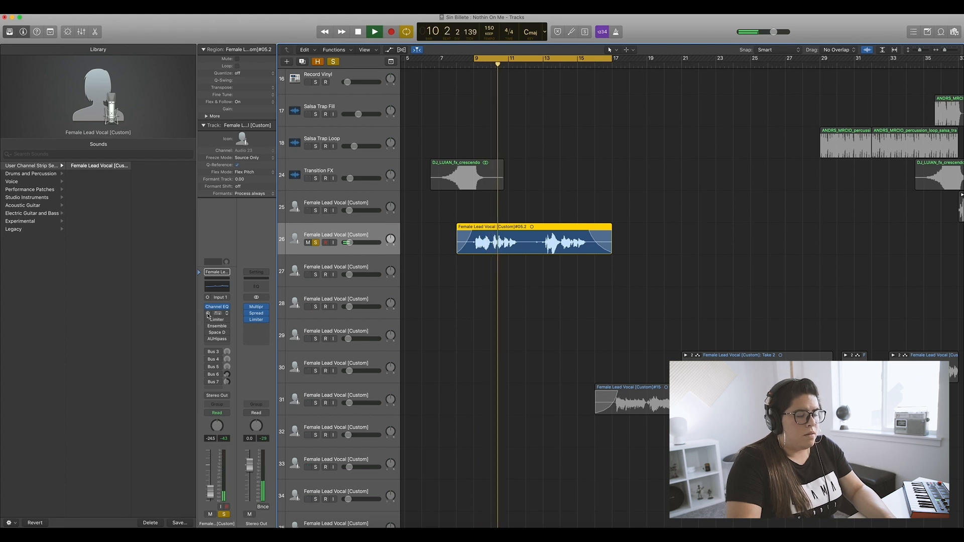
pyautogui.click(209, 314)
pyautogui.click(217, 313)
pyautogui.click(83, 37)
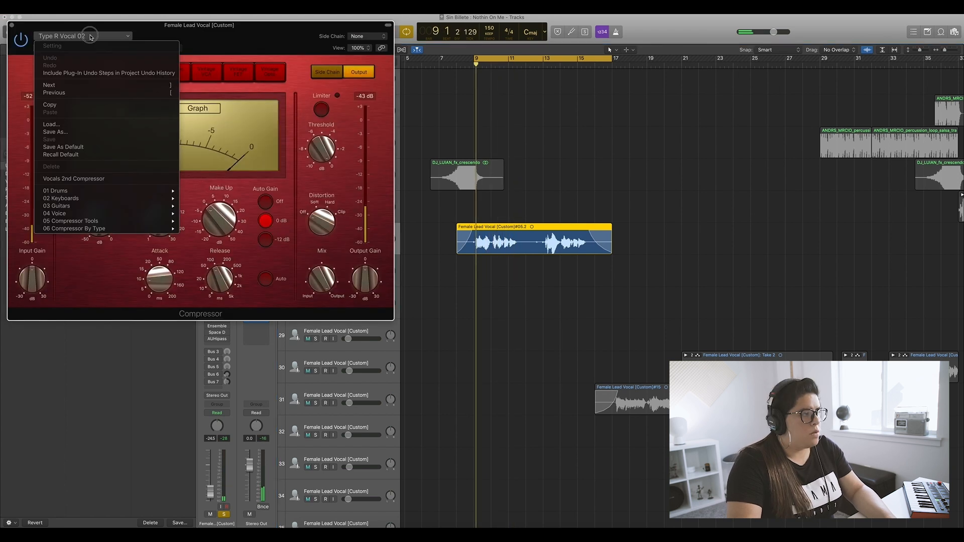
pyautogui.moveTo(95, 213)
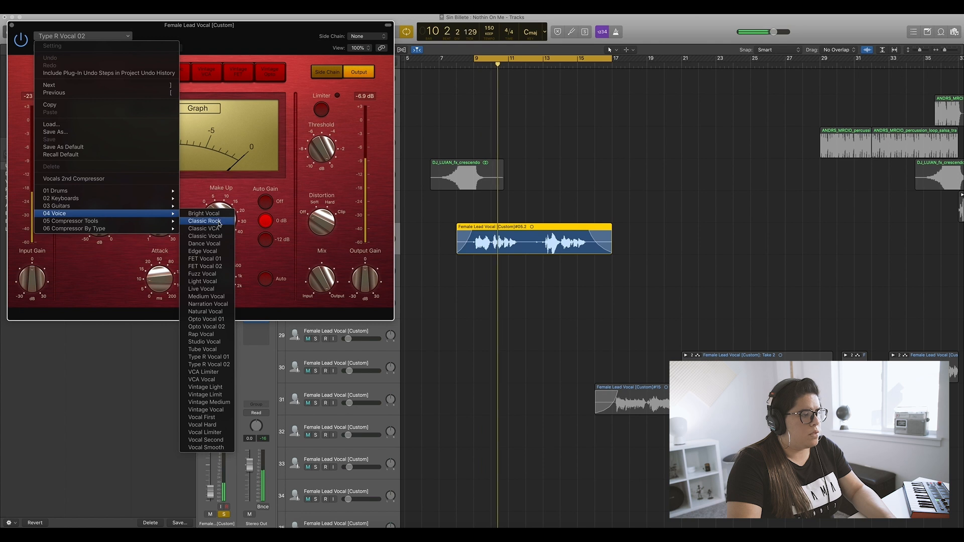
pyautogui.click(213, 372)
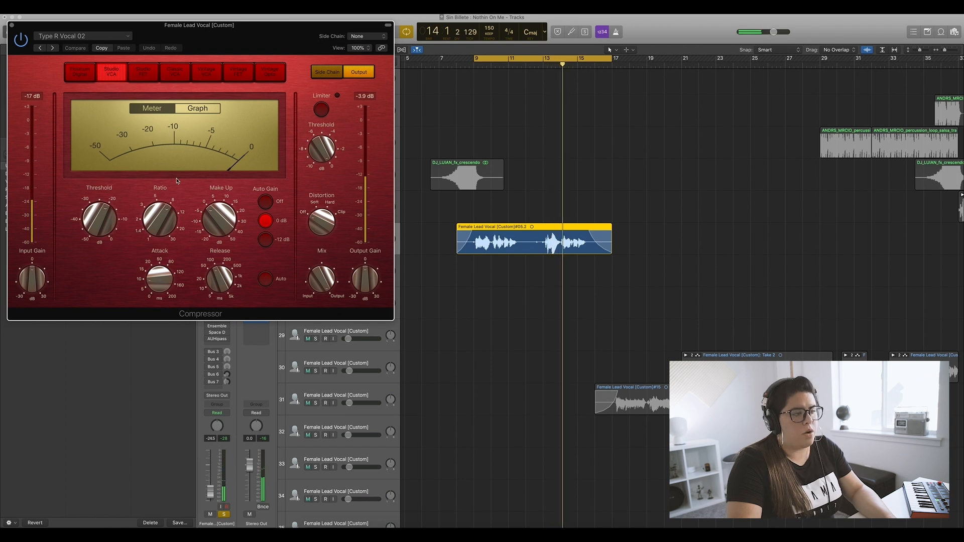
pyautogui.click(11, 24)
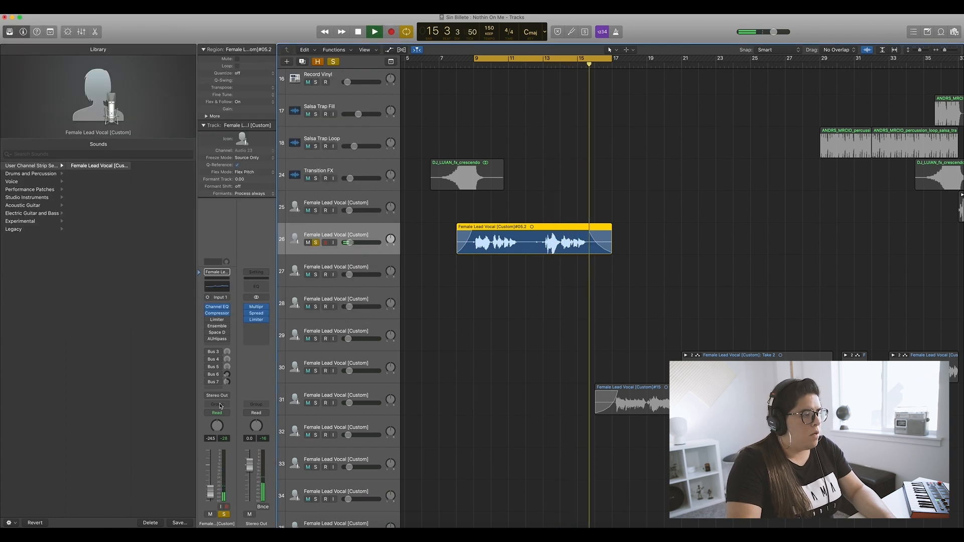
# - Turn on the vocal's Limiter with the For Vocals setting and review its gain, release and lookahead settings
pyautogui.click(215, 320)
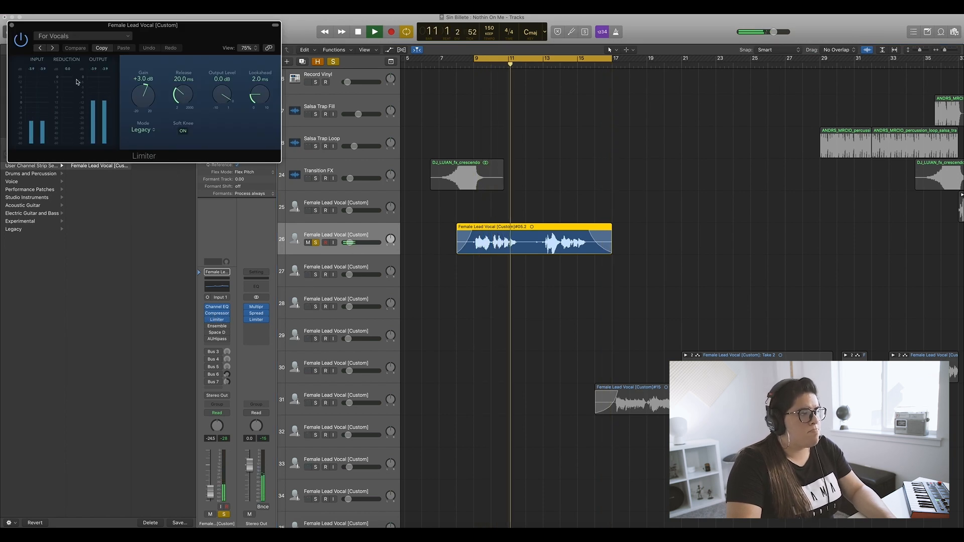
pyautogui.click(12, 25)
# - Turn on the Mono->Stereo Ensemble modulation effect with the LVocSpread setting and review its voices, spread and output mix
pyautogui.moveTo(217, 321)
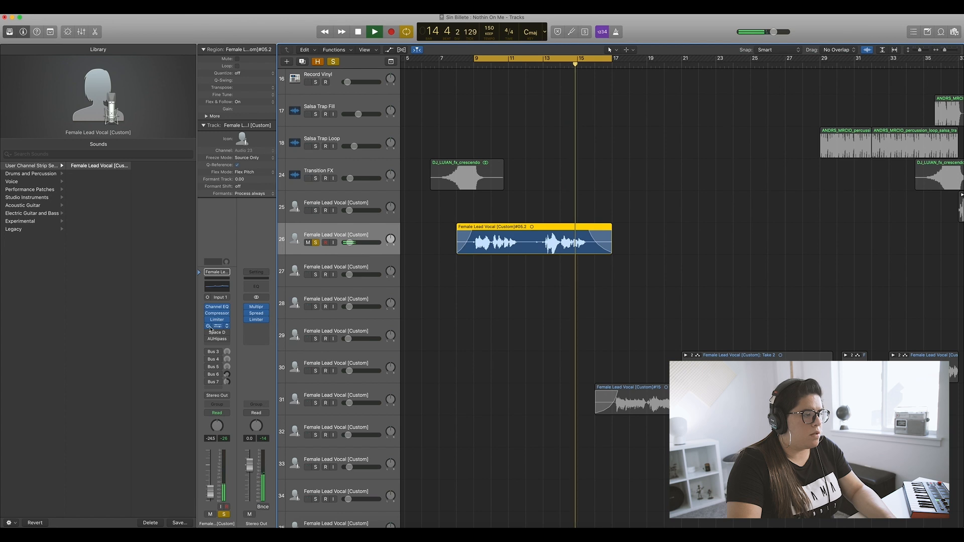
pyautogui.click(227, 328)
pyautogui.moveTo(225, 437)
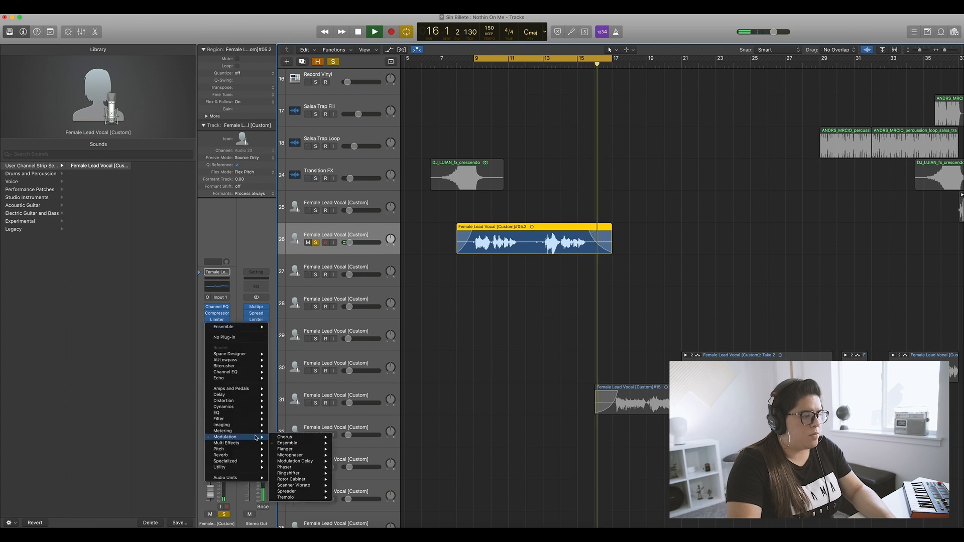
pyautogui.moveTo(294, 445)
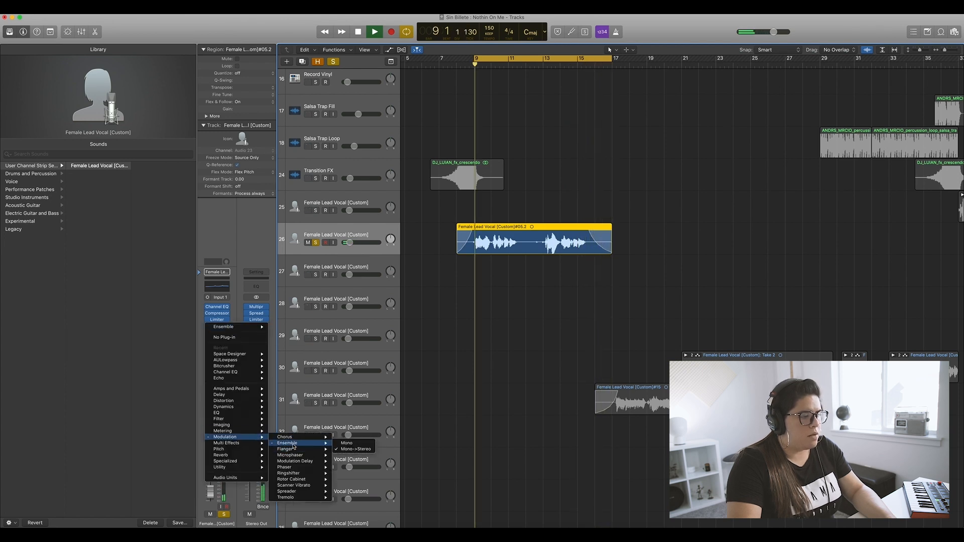
pyautogui.click(355, 449)
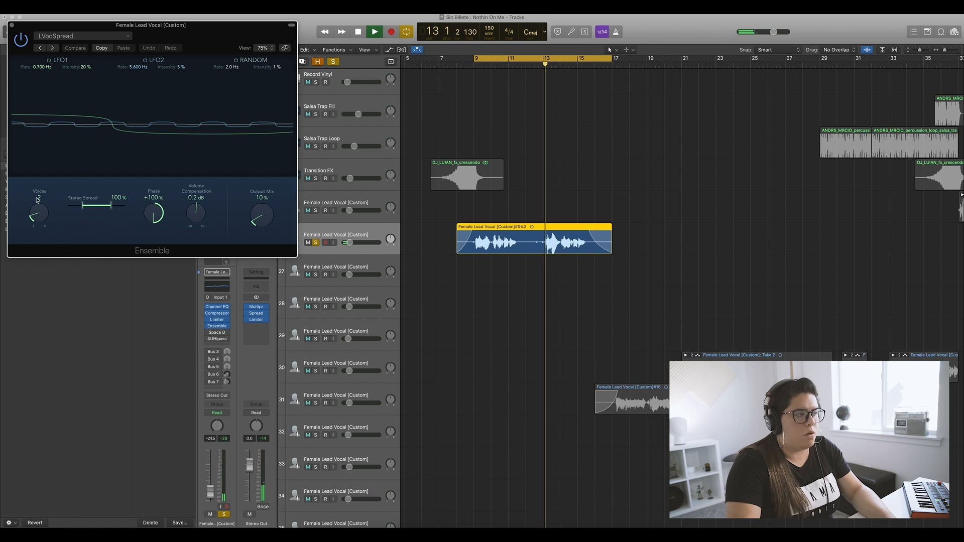
pyautogui.press('space')
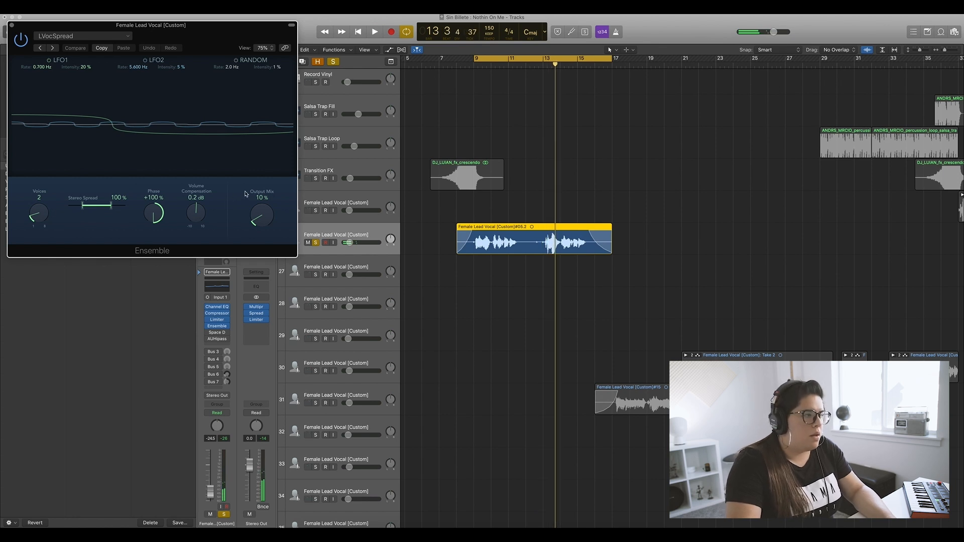
pyautogui.click(12, 25)
# - Turn on the vocal's Space Designer reverb during playback and review its 1.7s_Nice Hall settings
pyautogui.press('space')
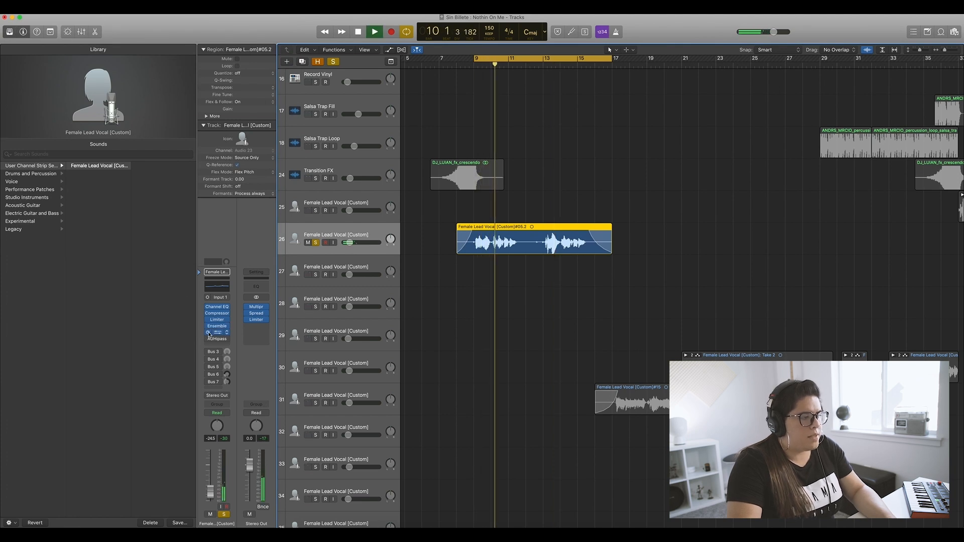
pyautogui.click(218, 334)
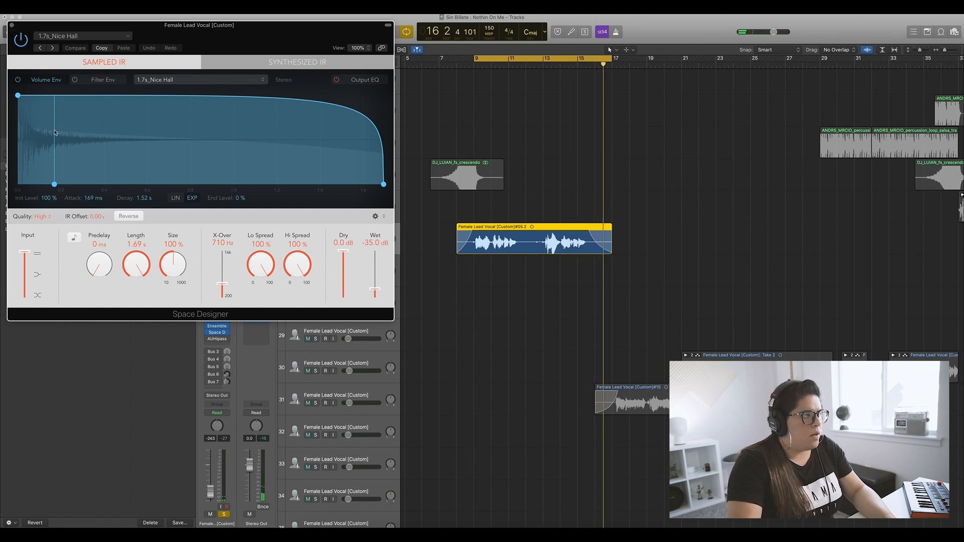
pyautogui.press('super+w')
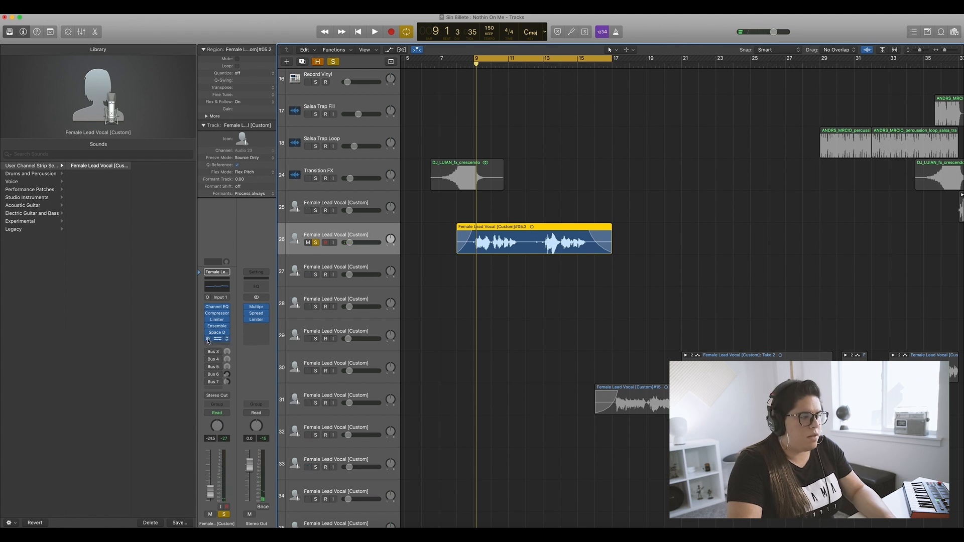
# - Turn on the AUHipass highpass filter, compare the looped vocal with the filter bypassed and active, and replay the full insert chain
pyautogui.click(218, 340)
pyautogui.moveTo(100, 26); pyautogui.dragTo(166, 119)
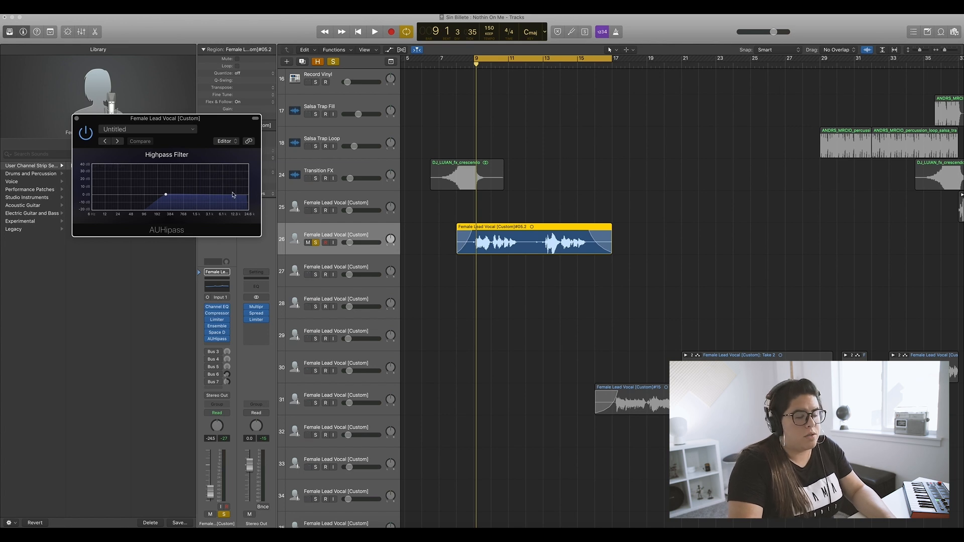
pyautogui.press('space')
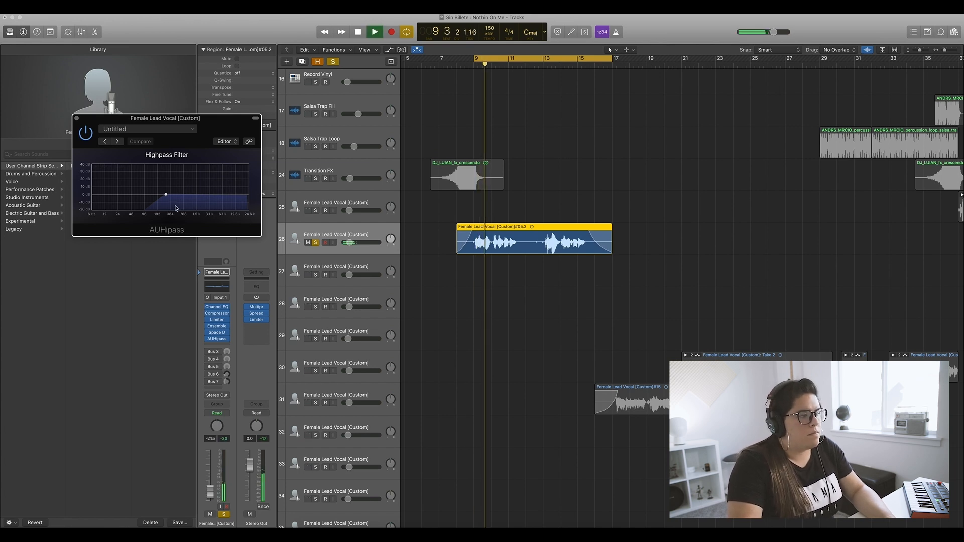
pyautogui.click(85, 136)
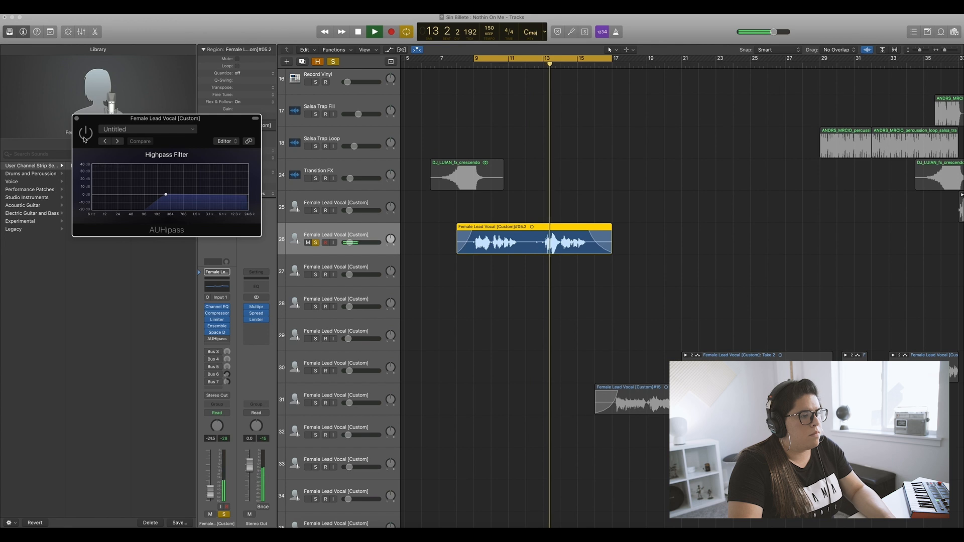
pyautogui.click(85, 137)
pyautogui.click(77, 119)
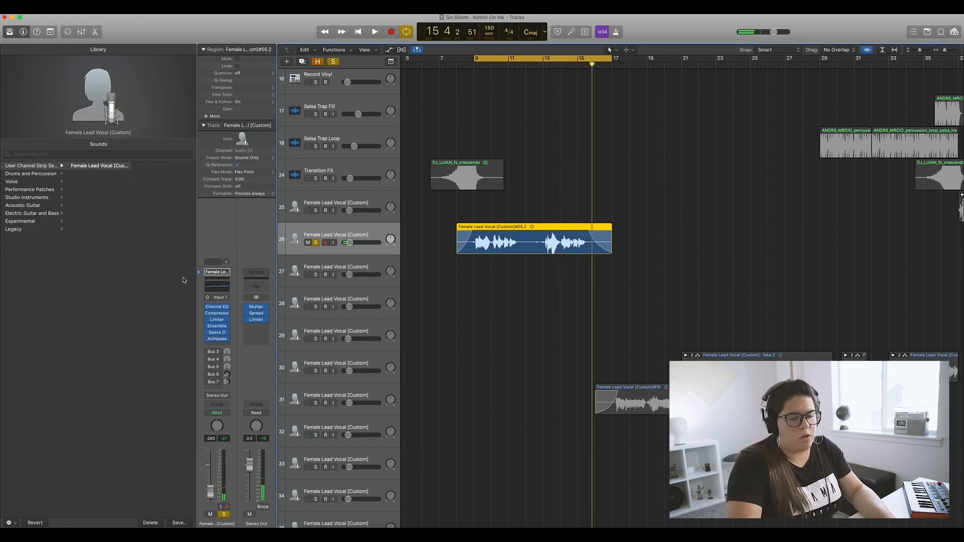
pyautogui.press('space')
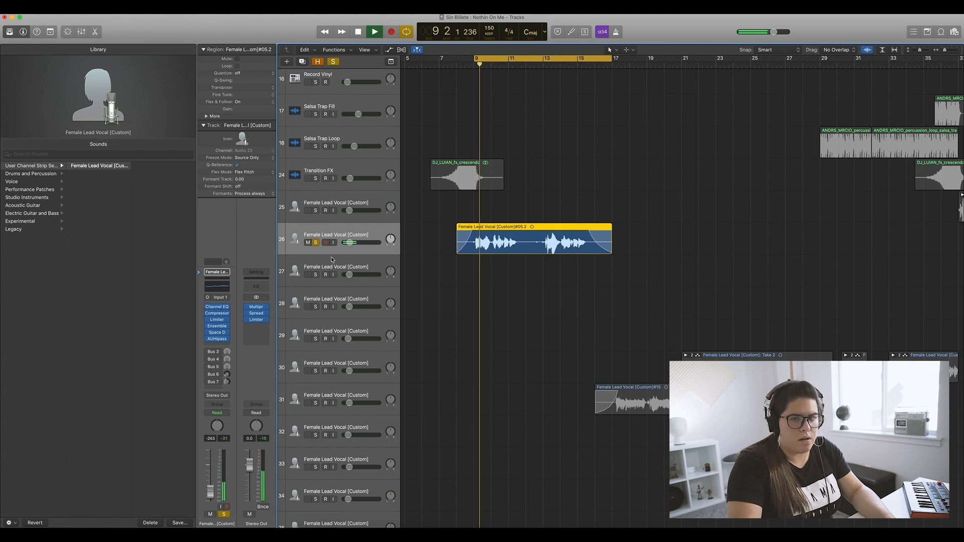
# - Stop playback, turn on the lead vocal's Bus 3 send and open the Pitch Shifter on Aux 3
pyautogui.press('space')
pyautogui.moveTo(214, 354)
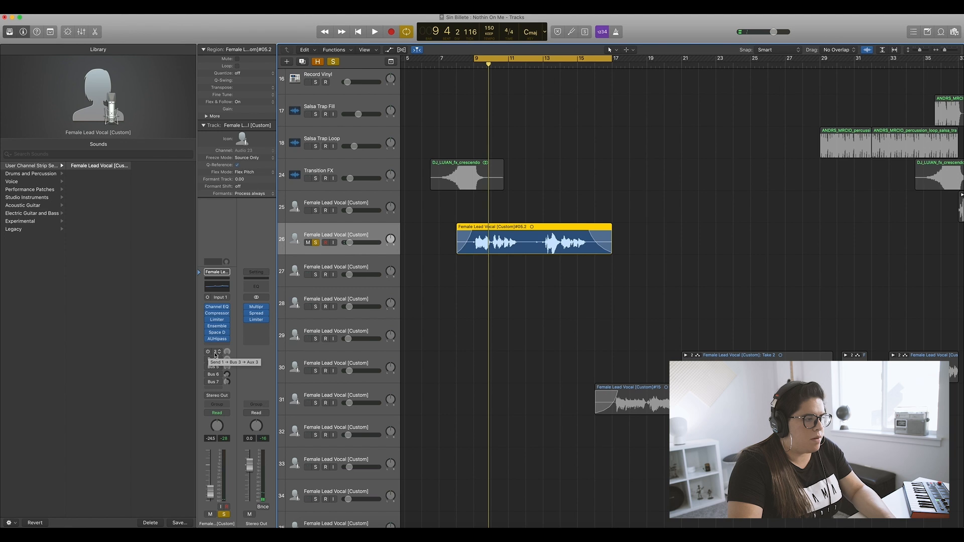
pyautogui.click(215, 354)
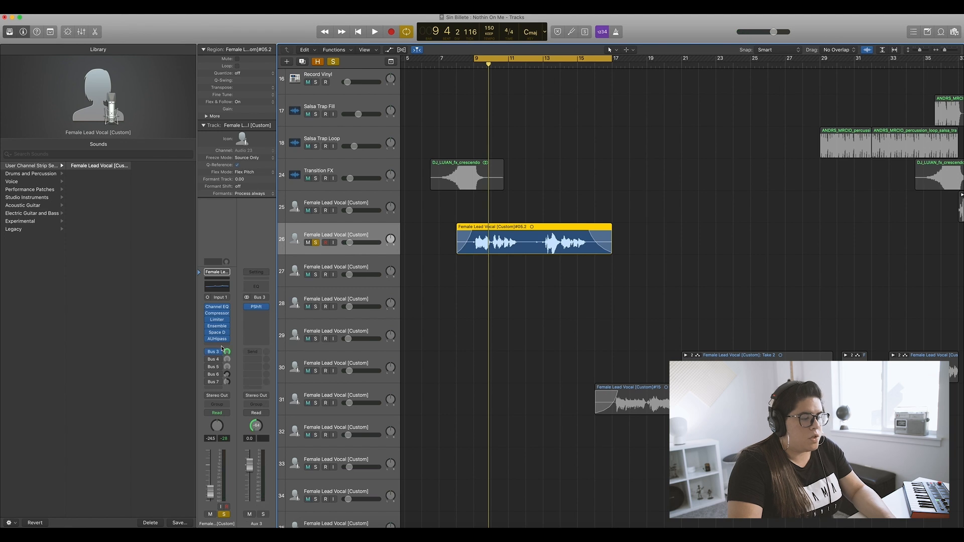
pyautogui.click(257, 307)
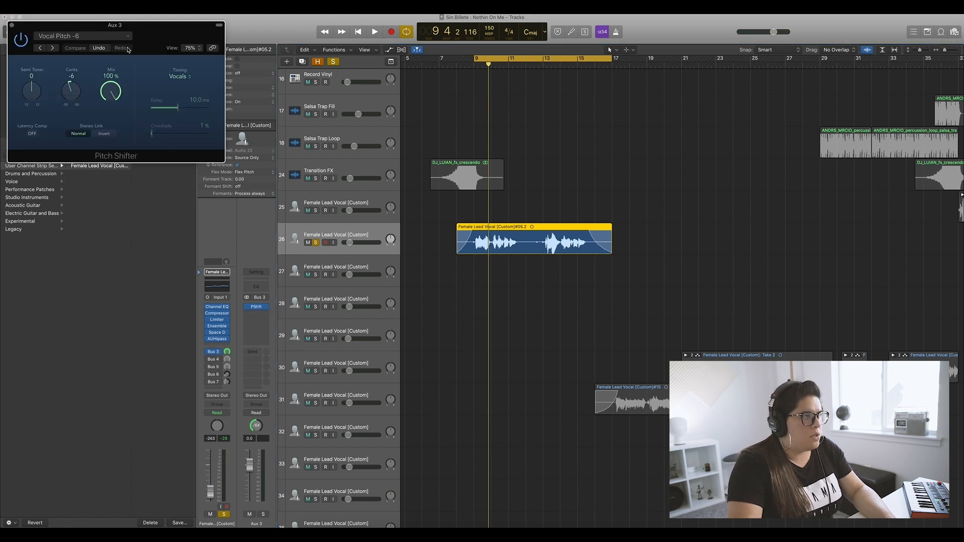
# - Look up the Pitch Shifter among the pitch effects and review its Vocal Pitch -6 setting on Aux 3
pyautogui.click(268, 308)
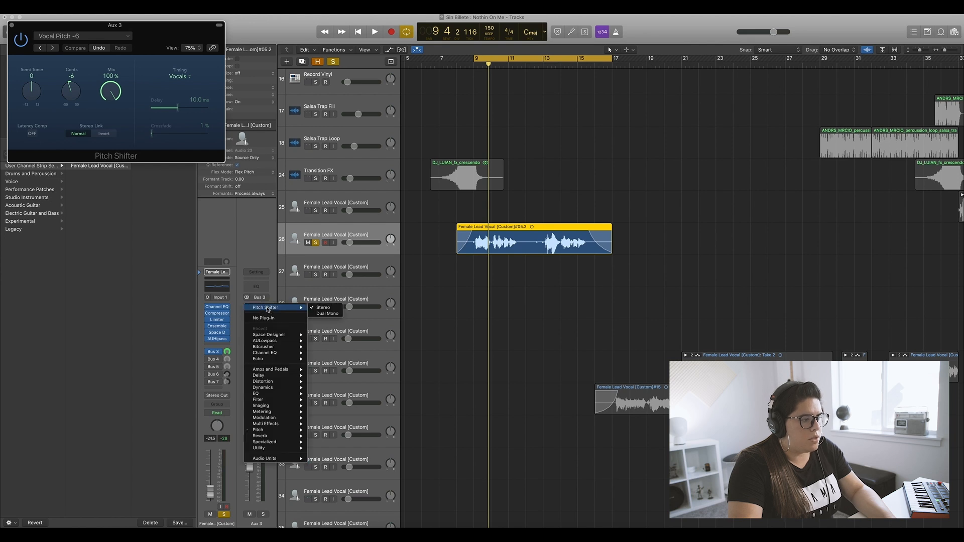
pyautogui.moveTo(281, 430)
pyautogui.moveTo(328, 436)
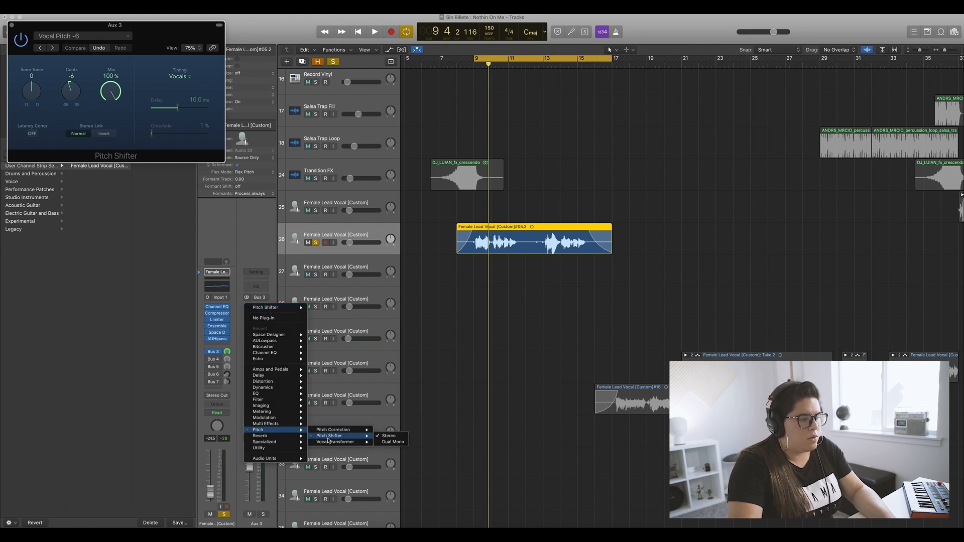
pyautogui.click(133, 62)
pyautogui.click(128, 35)
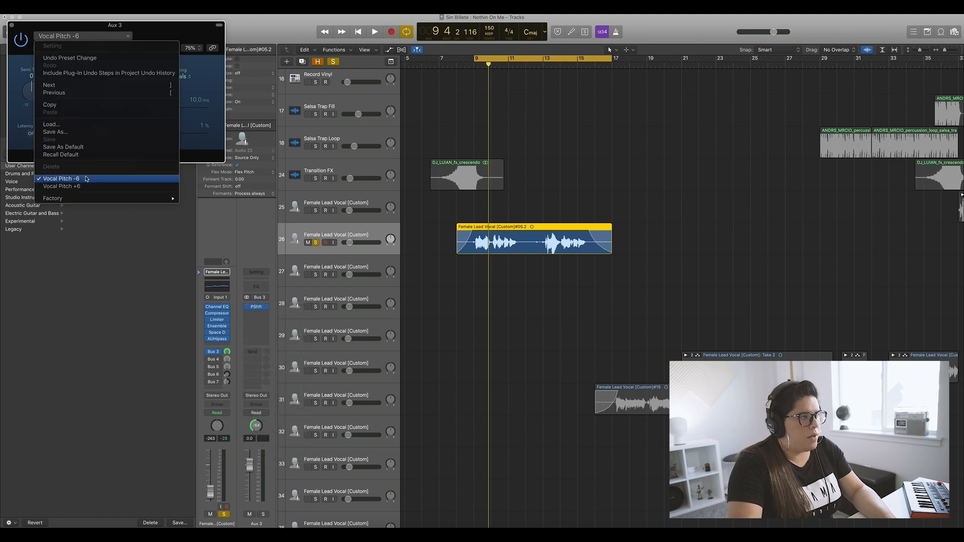
pyautogui.click(134, 68)
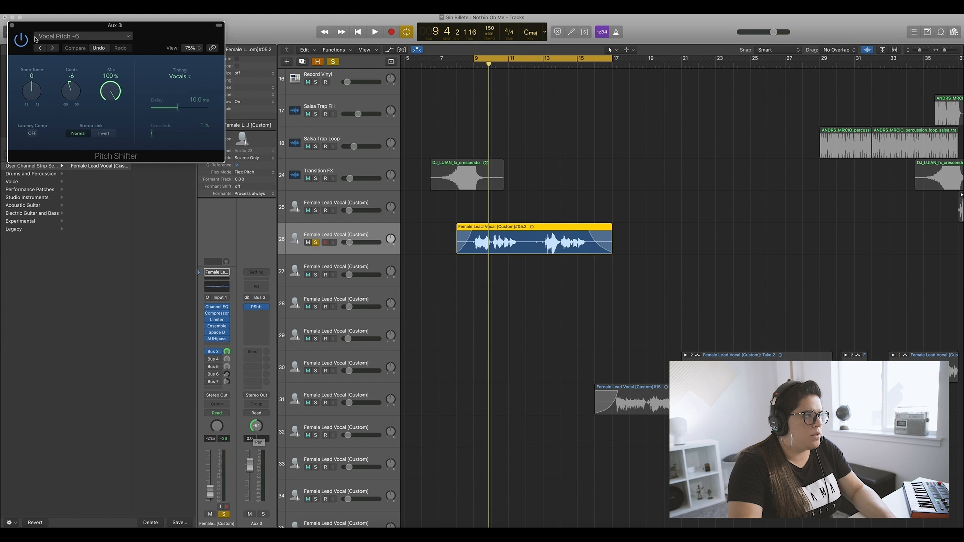
pyautogui.click(12, 25)
# - Turn on the vocal's Bus 4 send, review the Vocal Pitch +6 Pitch Shifter on Aux 4, and audition the looped vocal
pyautogui.click(208, 359)
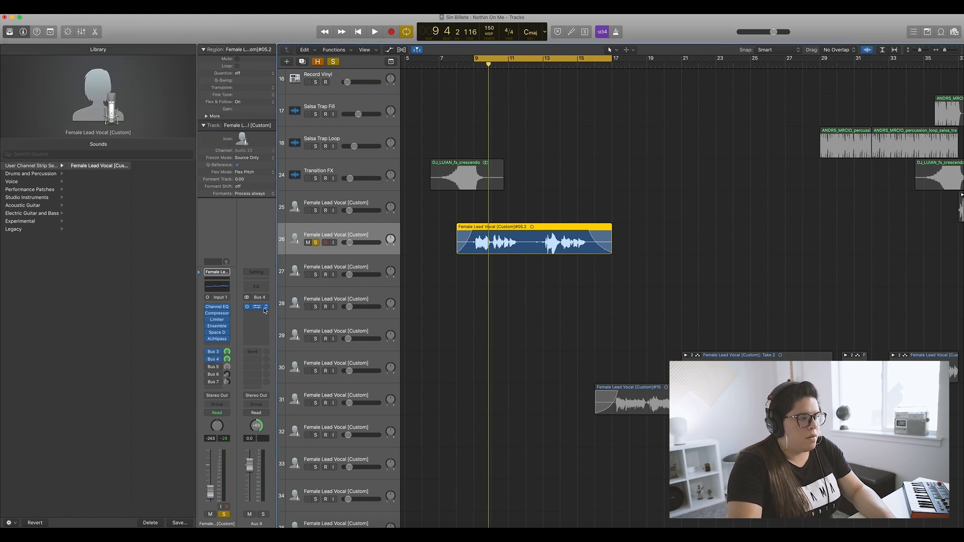
pyautogui.click(258, 316)
pyautogui.click(257, 318)
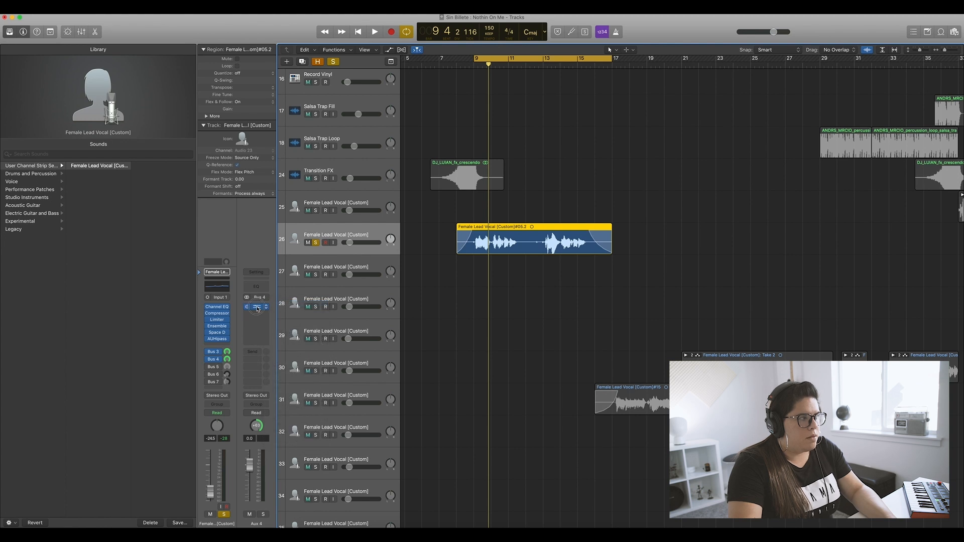
pyautogui.click(256, 307)
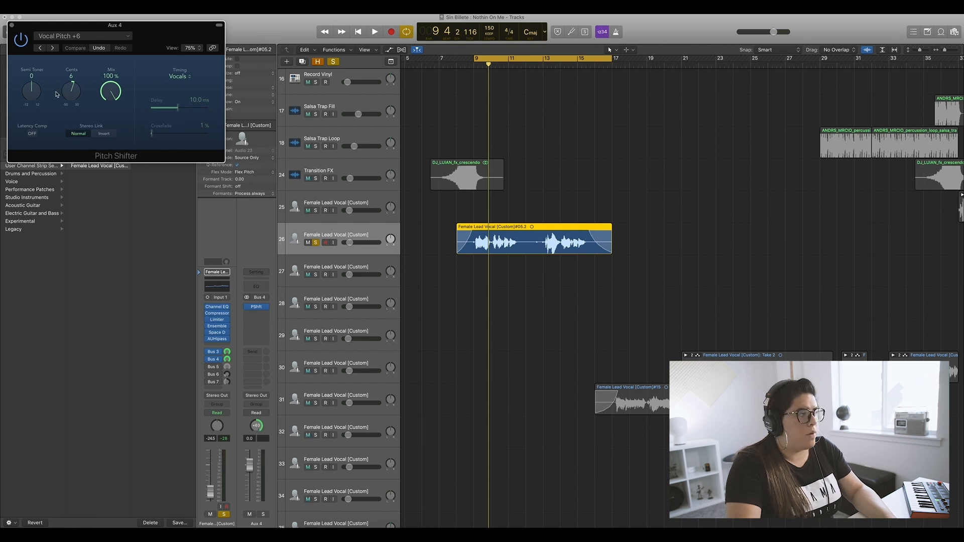
pyautogui.click(12, 25)
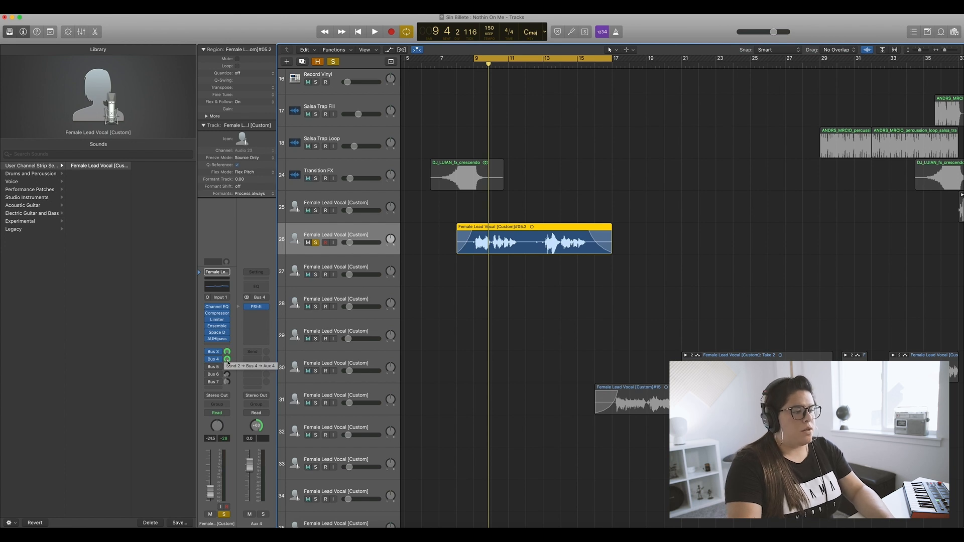
pyautogui.press('space')
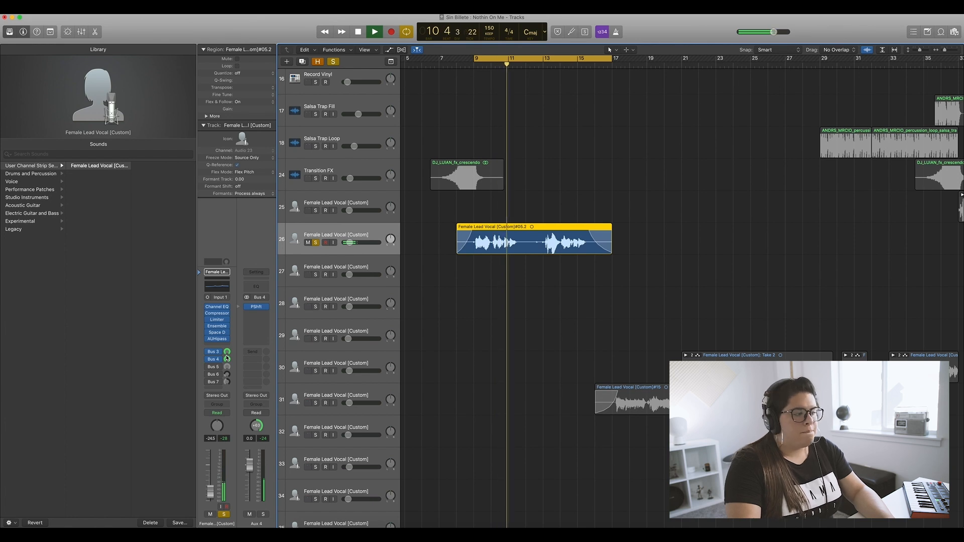
pyautogui.press('space')
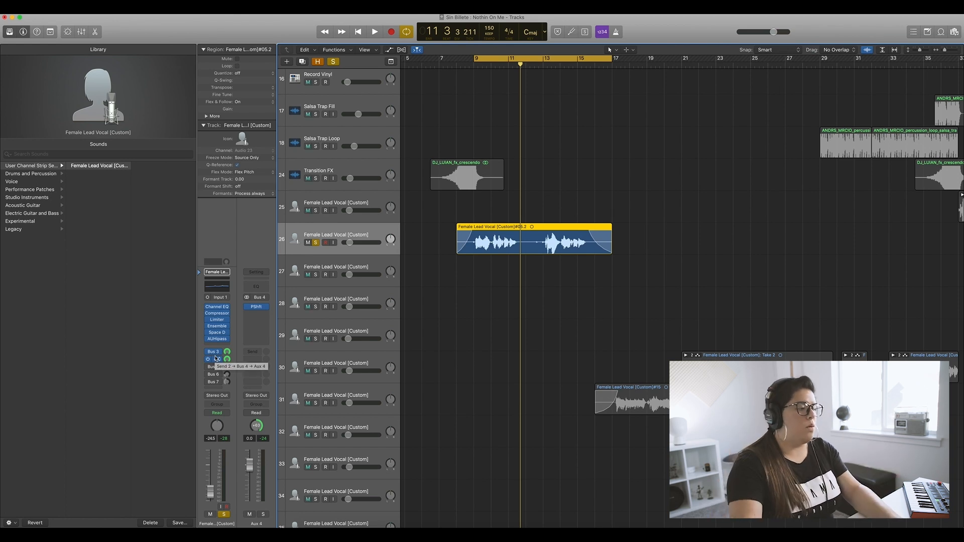
# - Turn on the vocal's Bus 5 send to the parallel Compressor on Aux 5 and audition the looped vocal
pyautogui.click(208, 368)
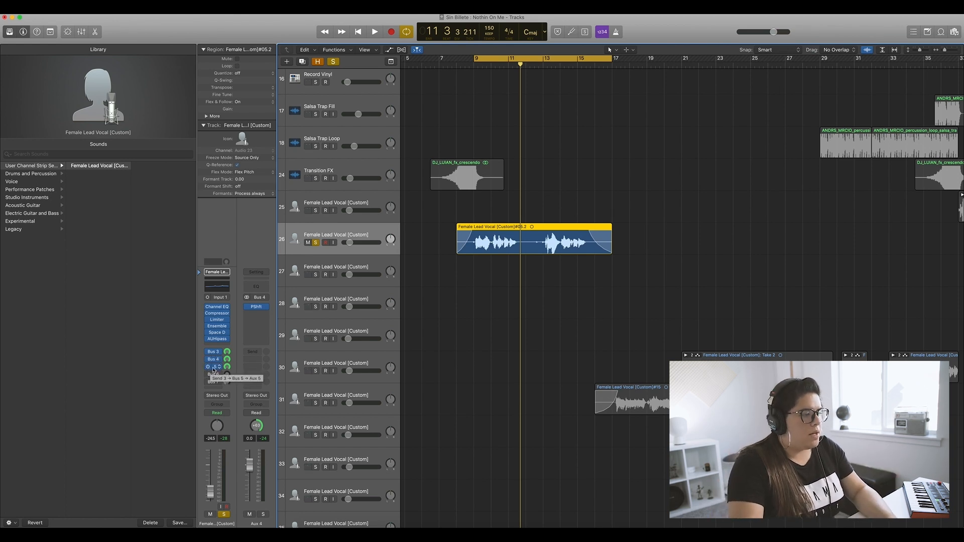
pyautogui.click(215, 369)
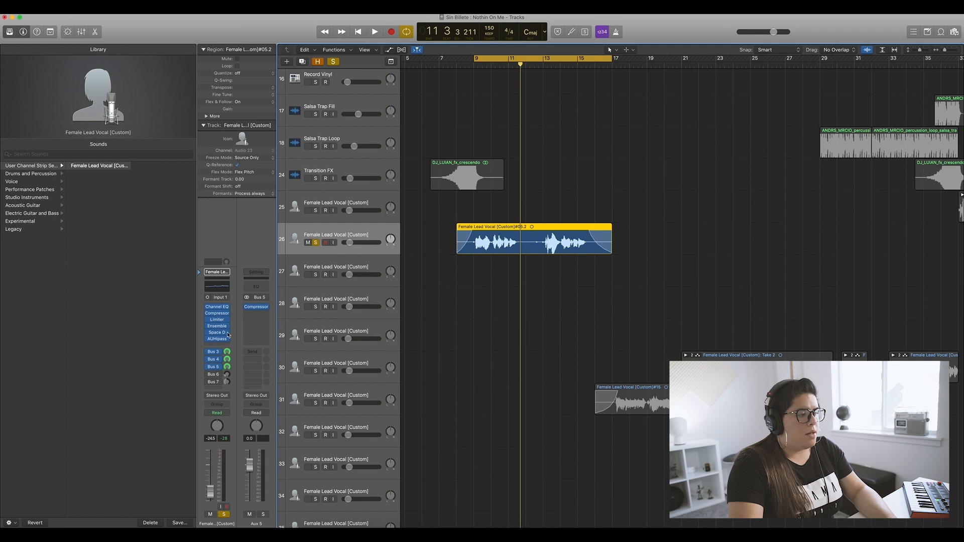
pyautogui.press('space')
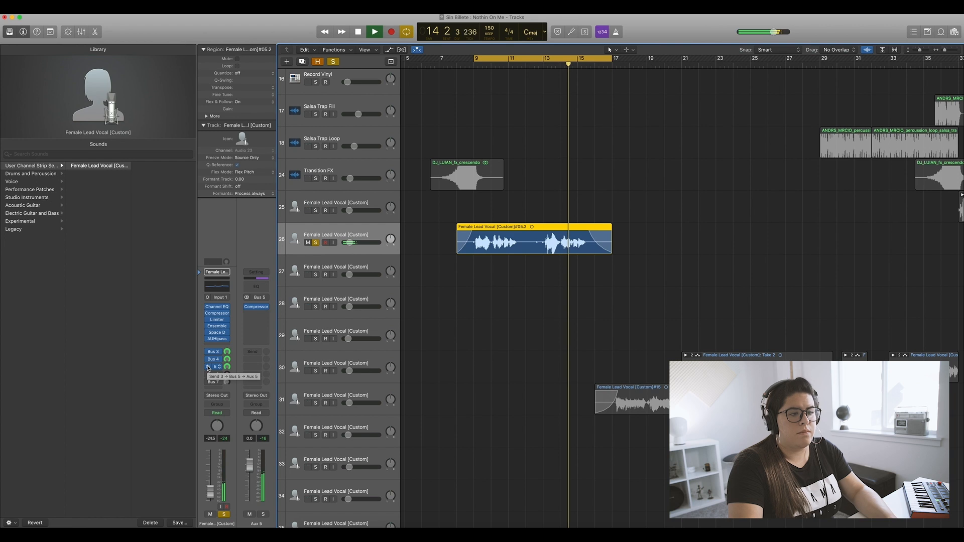
pyautogui.press('space')
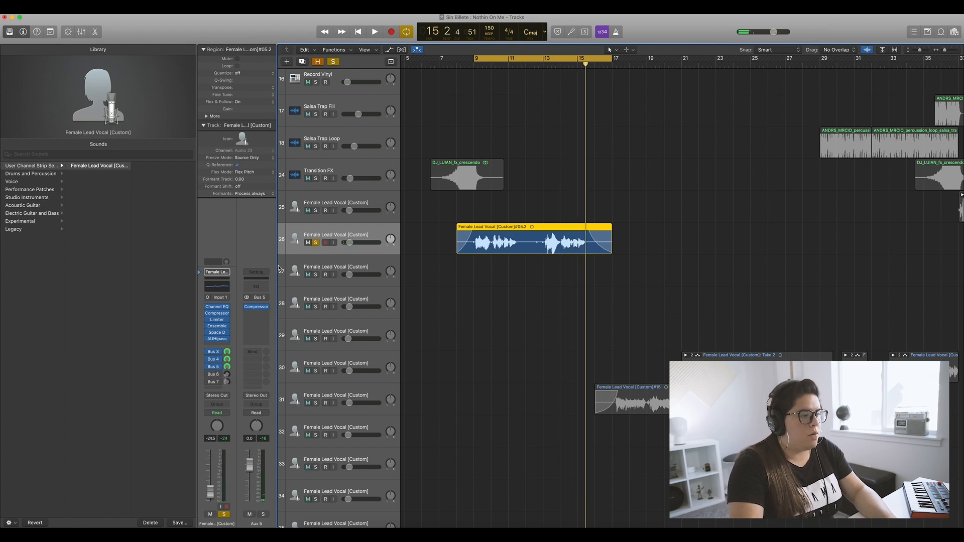
# - Review the Aux 5 Compressor's Vocals 2nd Compressor setting, including its Studio VCA model, and replay the looped vocal
pyautogui.click(259, 311)
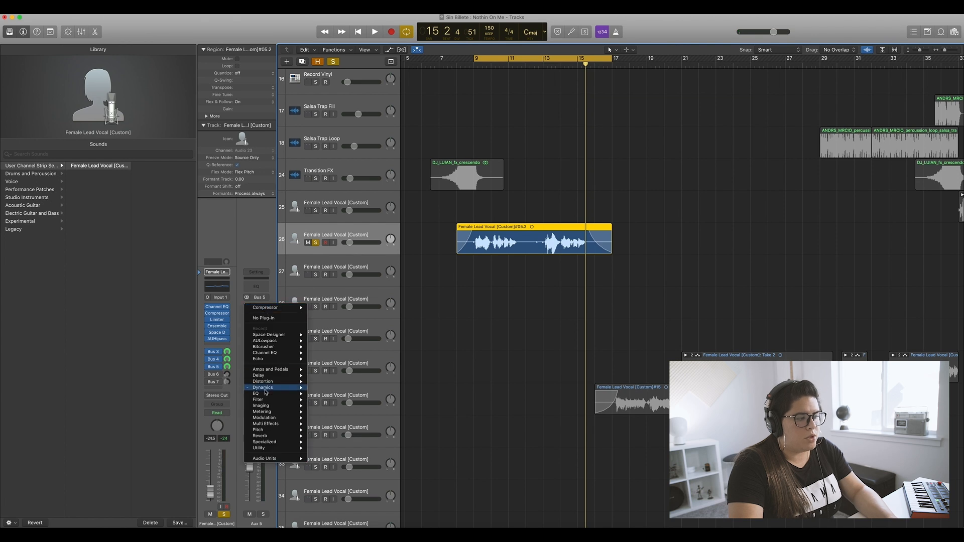
pyautogui.moveTo(271, 389)
pyautogui.moveTo(327, 395)
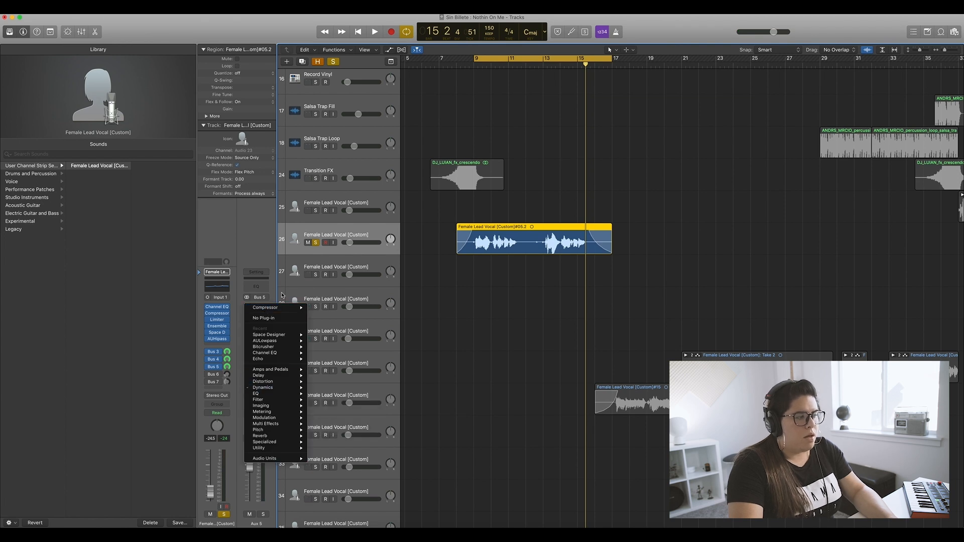
pyautogui.click(265, 307)
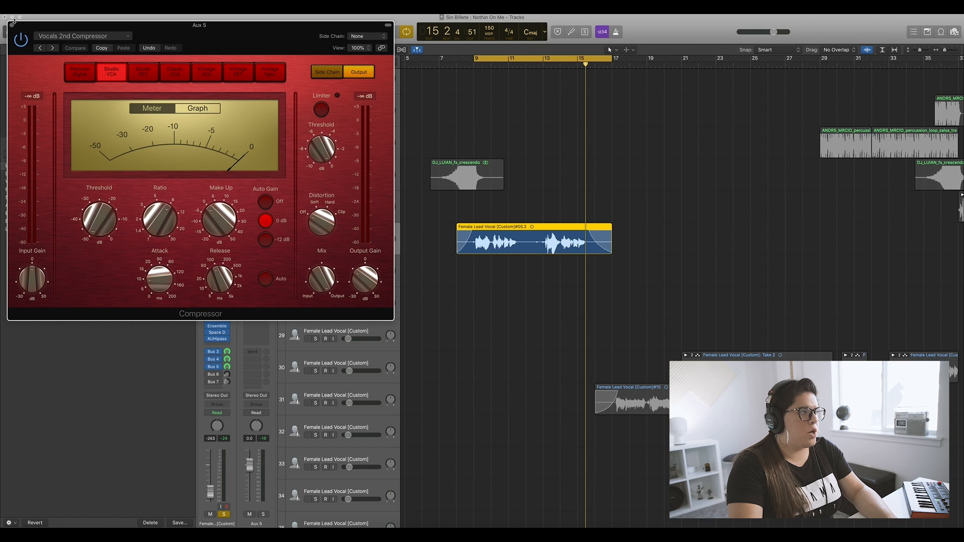
pyautogui.click(12, 25)
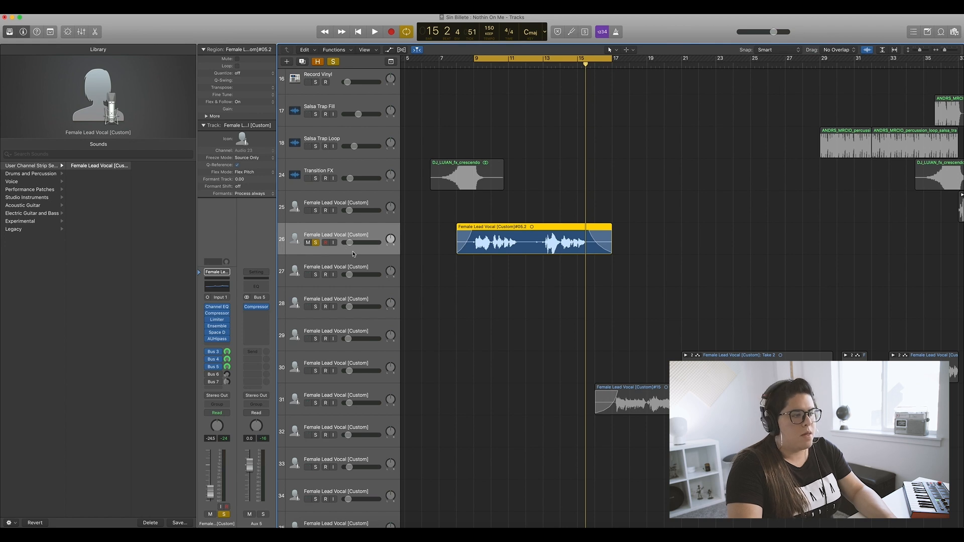
pyautogui.press('space')
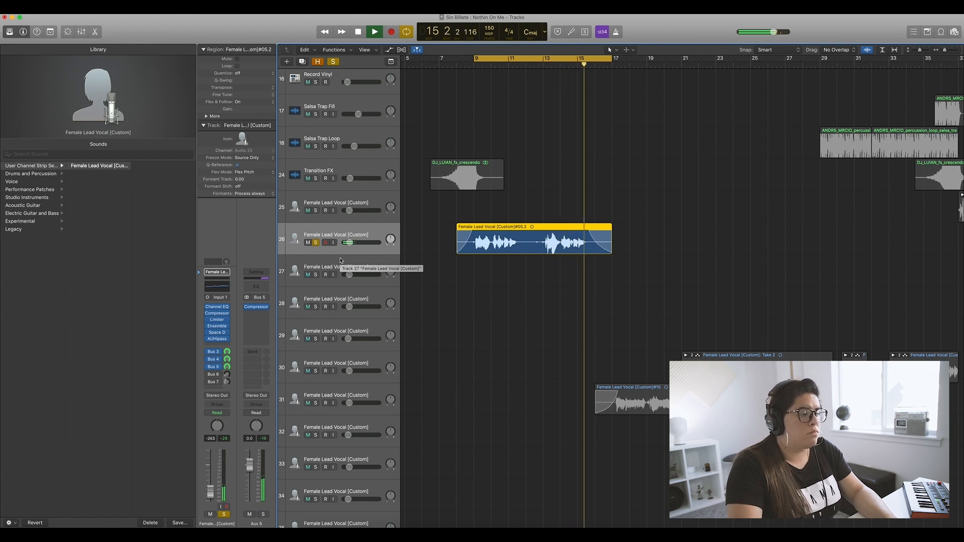
pyautogui.press('space')
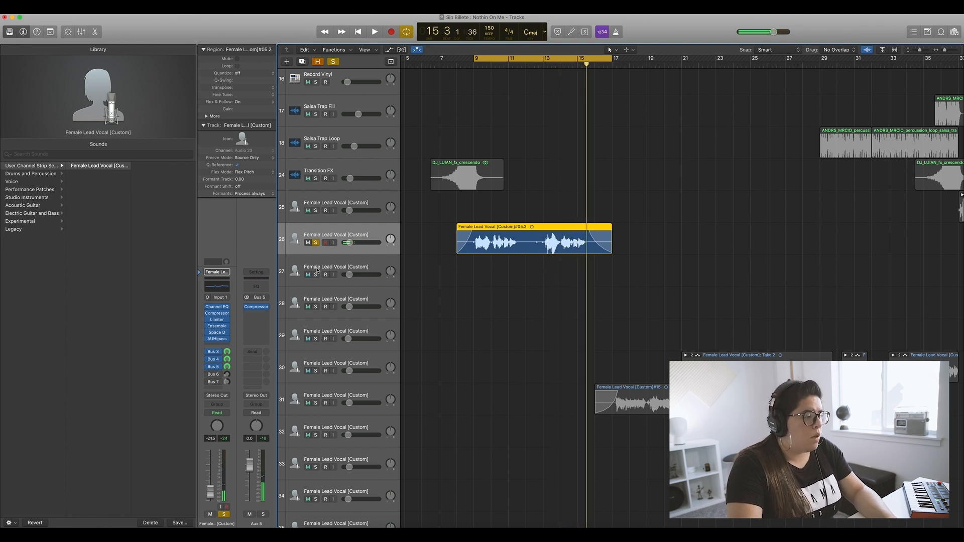
# - Turn on the vocal's Bus 6 send, review the Stereo Delay's left and right settings on Aux 6, and audition the looped vocal
pyautogui.click(213, 377)
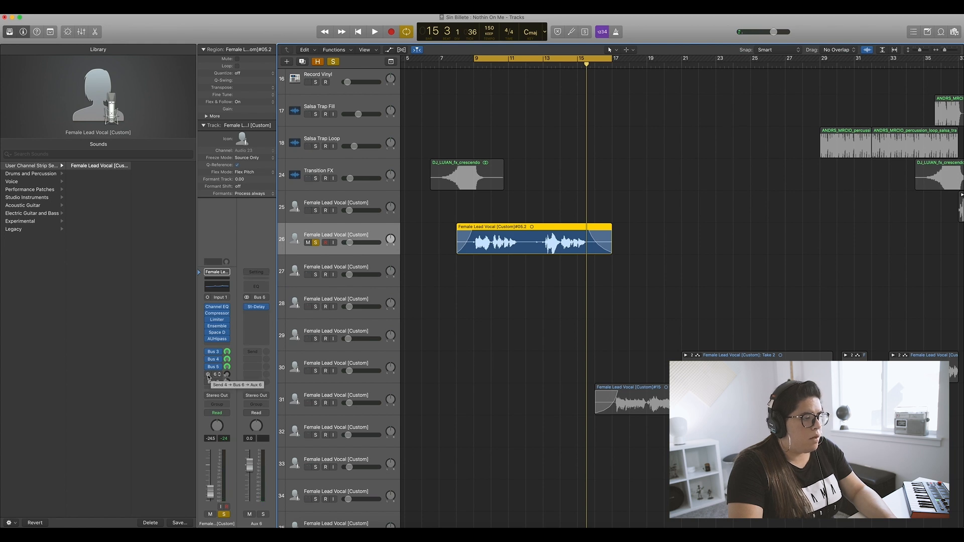
pyautogui.click(258, 308)
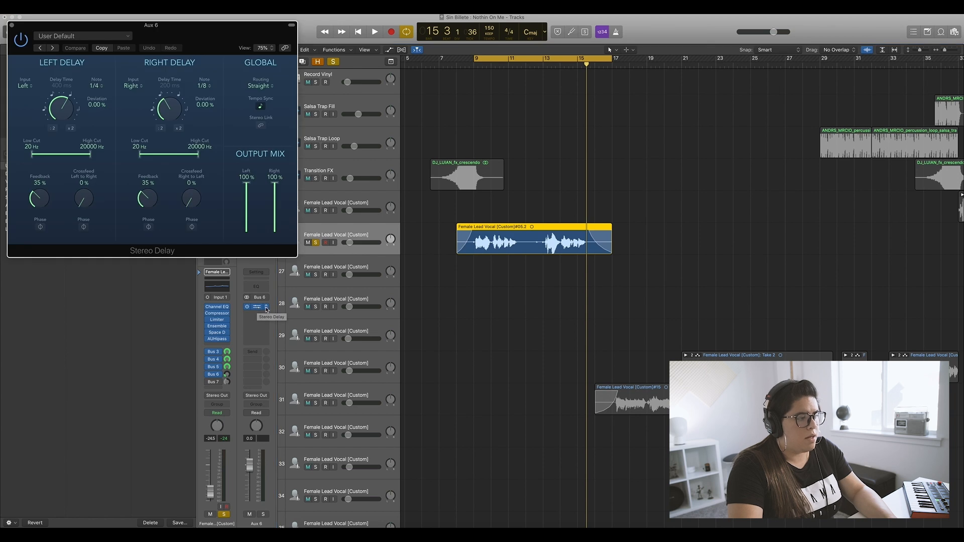
pyautogui.click(266, 307)
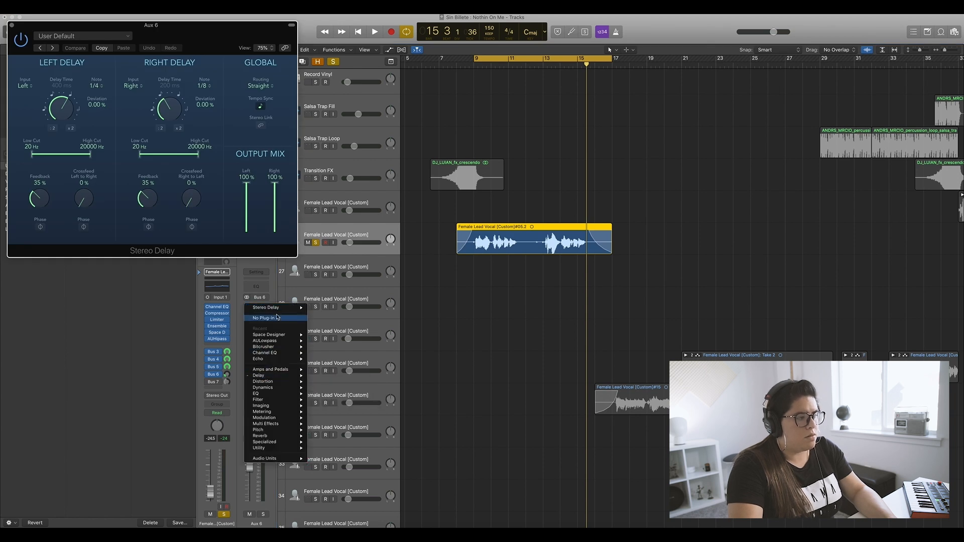
pyautogui.click(215, 201)
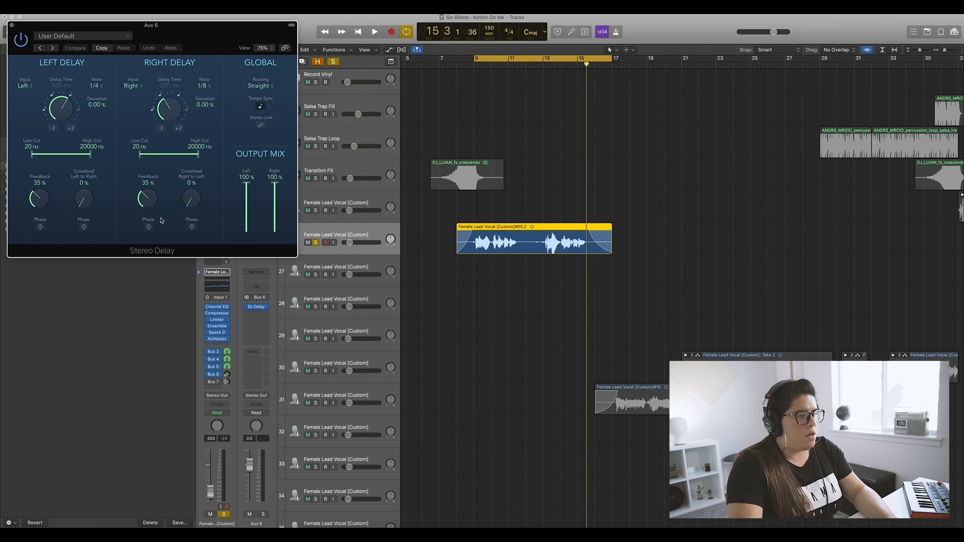
pyautogui.click(227, 377)
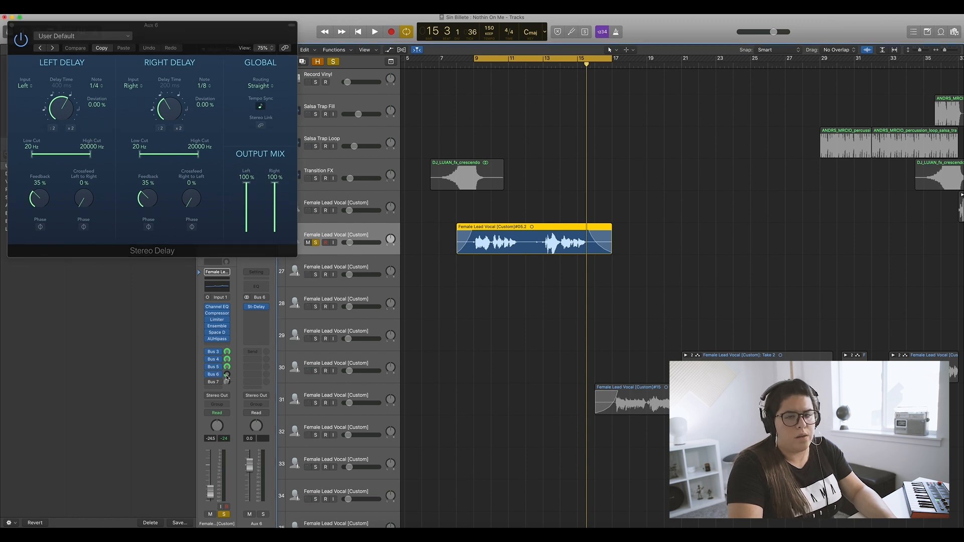
pyautogui.click(12, 25)
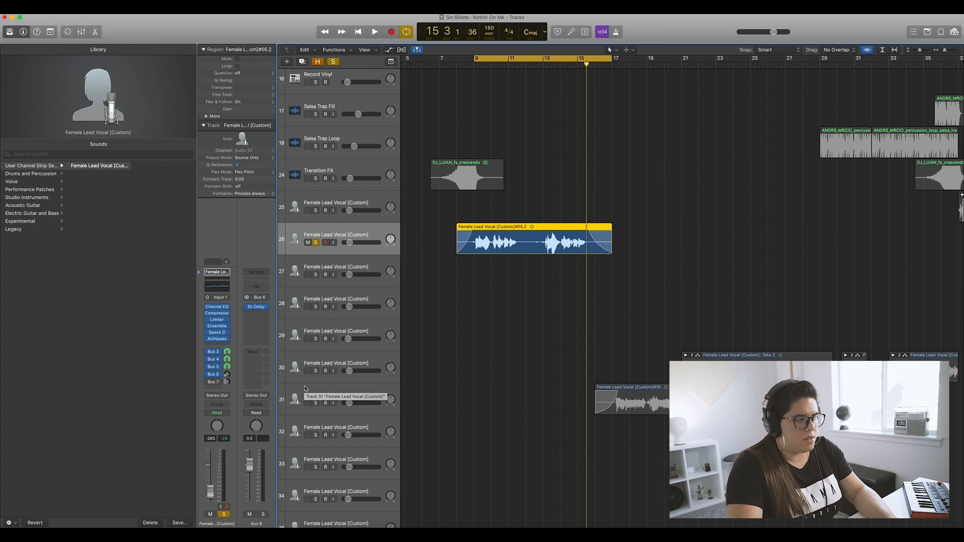
pyautogui.press('space')
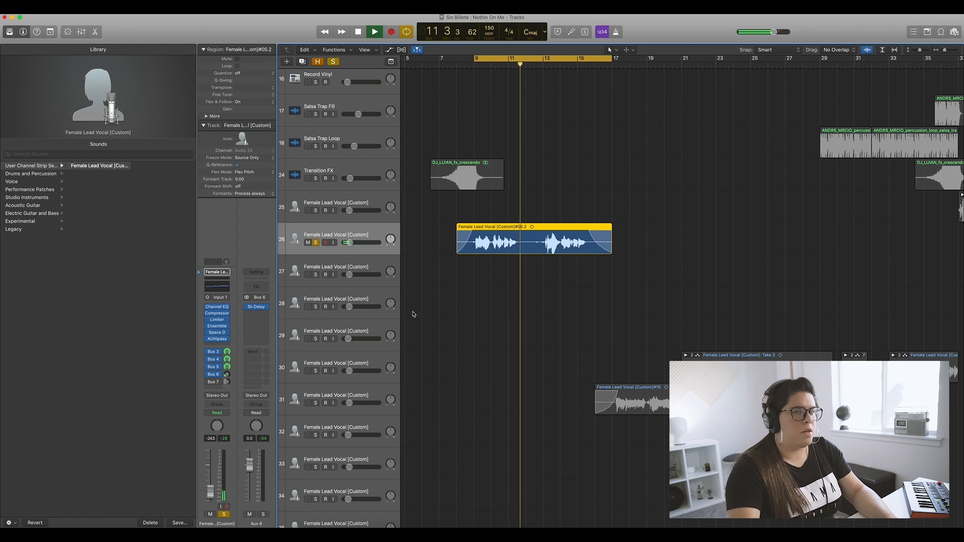
pyautogui.press('space')
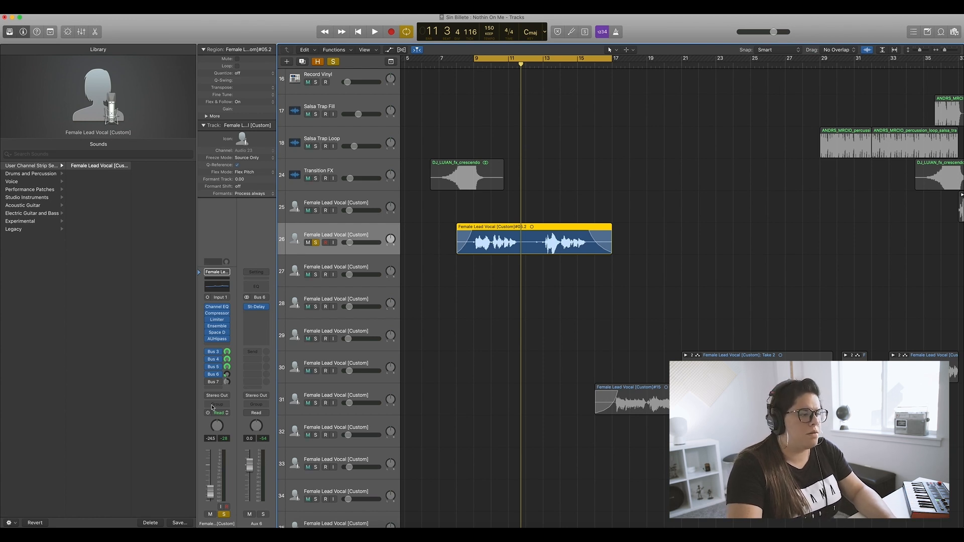
# - Turn on the vocal's Bus 7 send, open the Tape Delay on Aux 7, and audition the looped vocal
pyautogui.moveTo(214, 375)
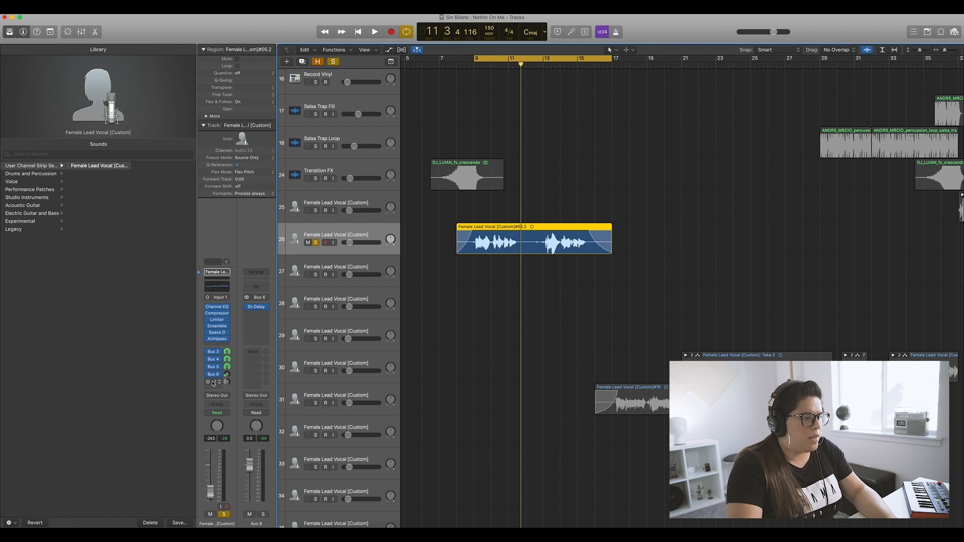
pyautogui.click(216, 383)
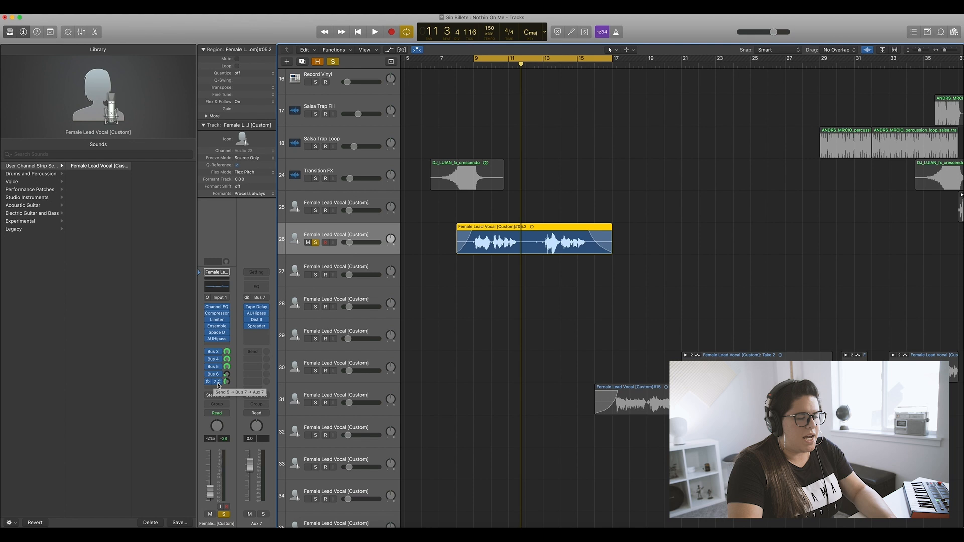
pyautogui.click(258, 308)
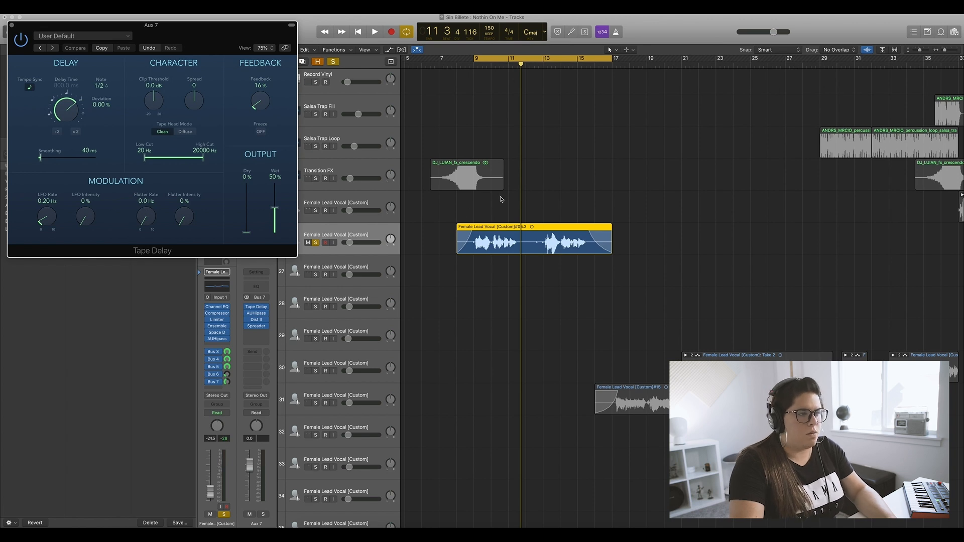
pyautogui.press('space')
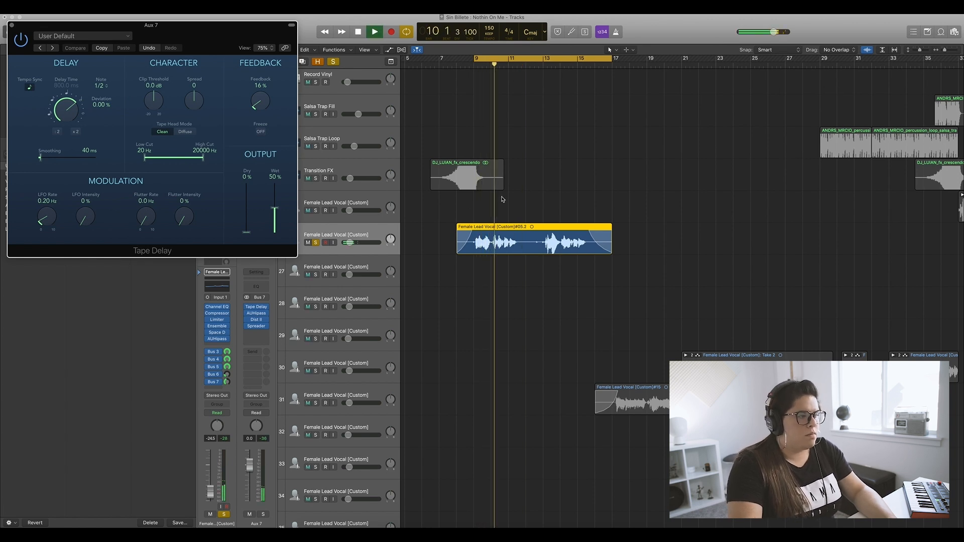
# - Review the AUHipass filter and the Distortion II Vocal Fuzz setting on Aux 7 during looped playback, closing each plug-in window
pyautogui.click(254, 314)
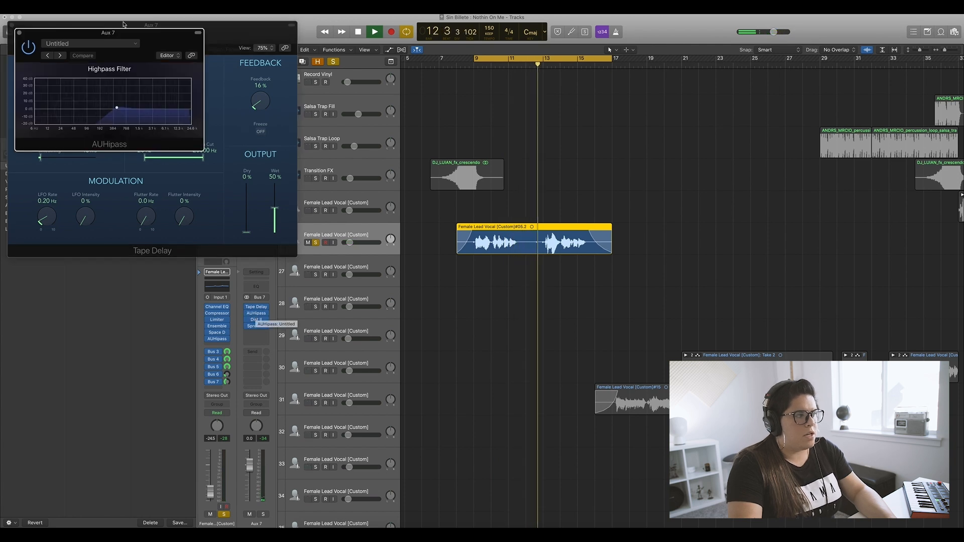
pyautogui.click(20, 33)
pyautogui.click(12, 25)
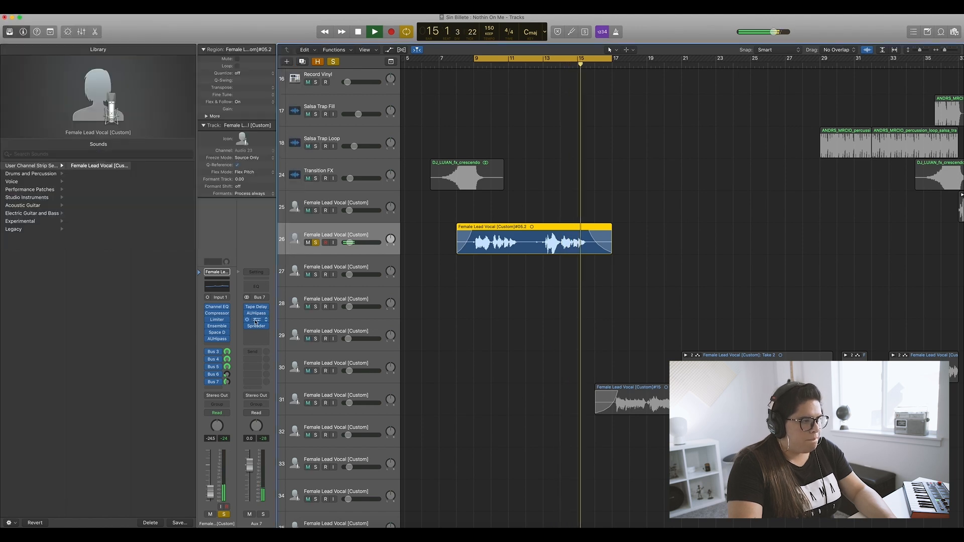
pyautogui.click(256, 320)
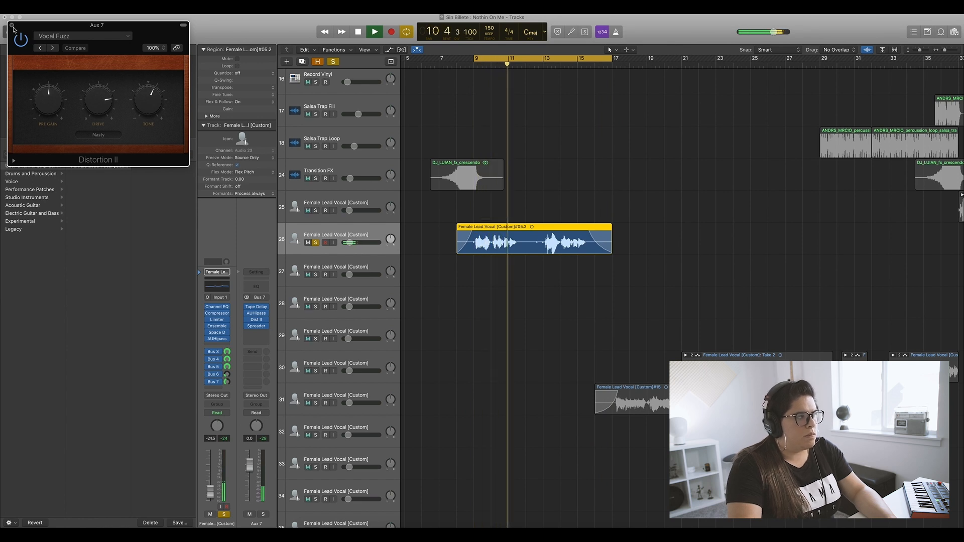
pyautogui.click(12, 25)
# - Review the Spreader on Aux 7 and locate it among the available Modulation plug-ins without changing the insert
pyautogui.click(257, 327)
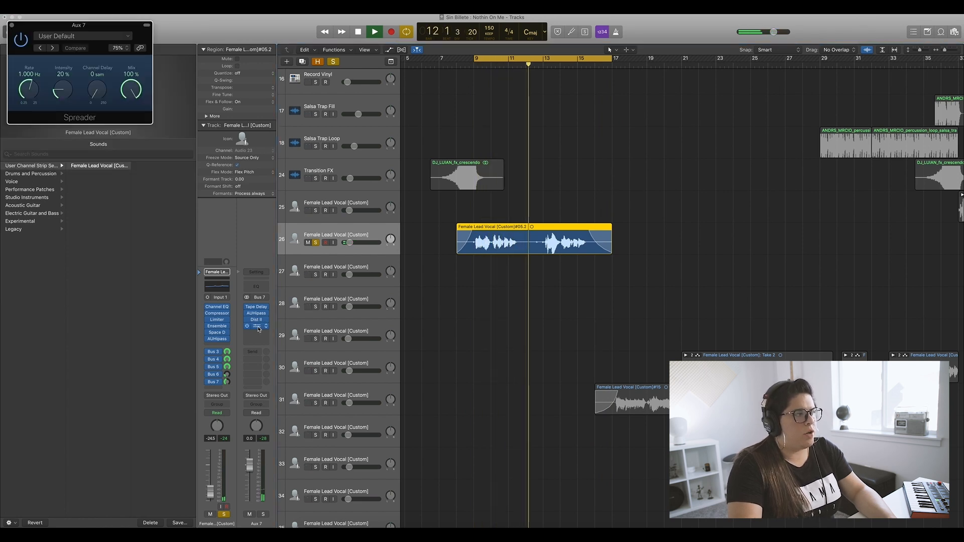
pyautogui.press('space')
pyautogui.click(267, 327)
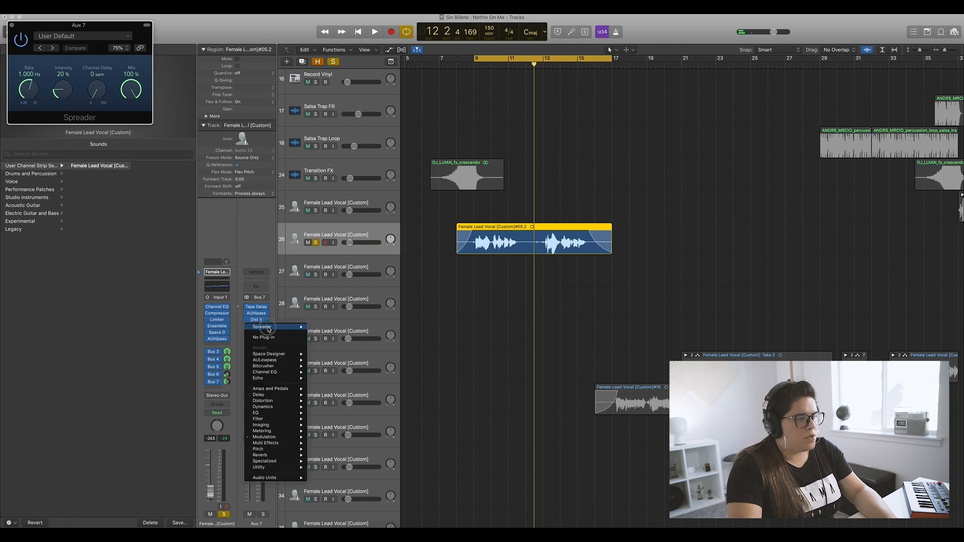
pyautogui.moveTo(272, 437)
pyautogui.moveTo(324, 486)
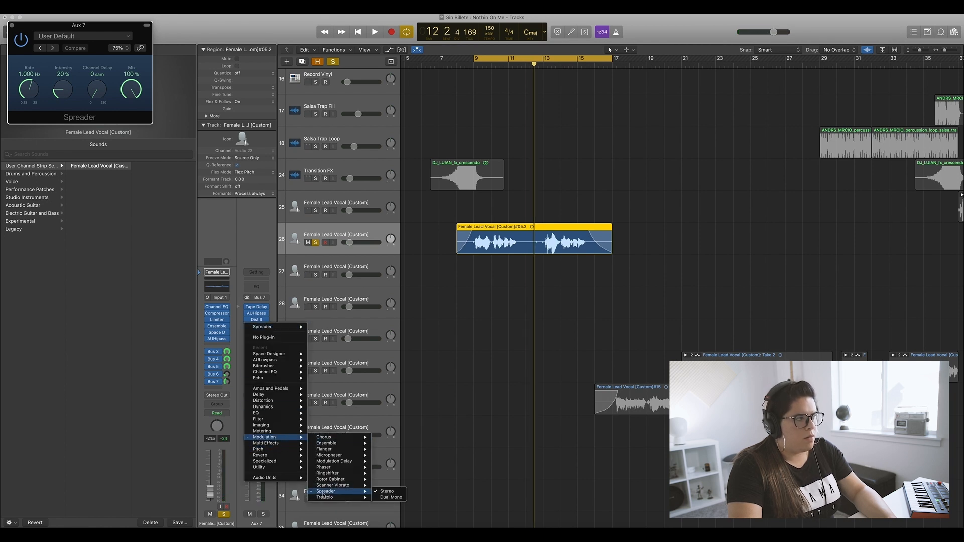
pyautogui.click(62, 64)
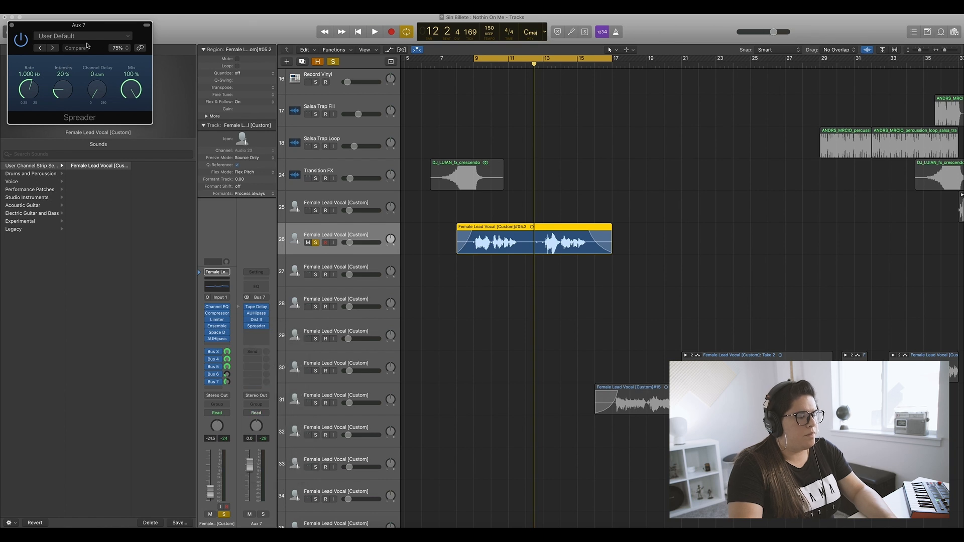
# - Audition the vocal, unsolo track 26 to hear it with the full mix, and close the Spreader window
pyautogui.press('space')
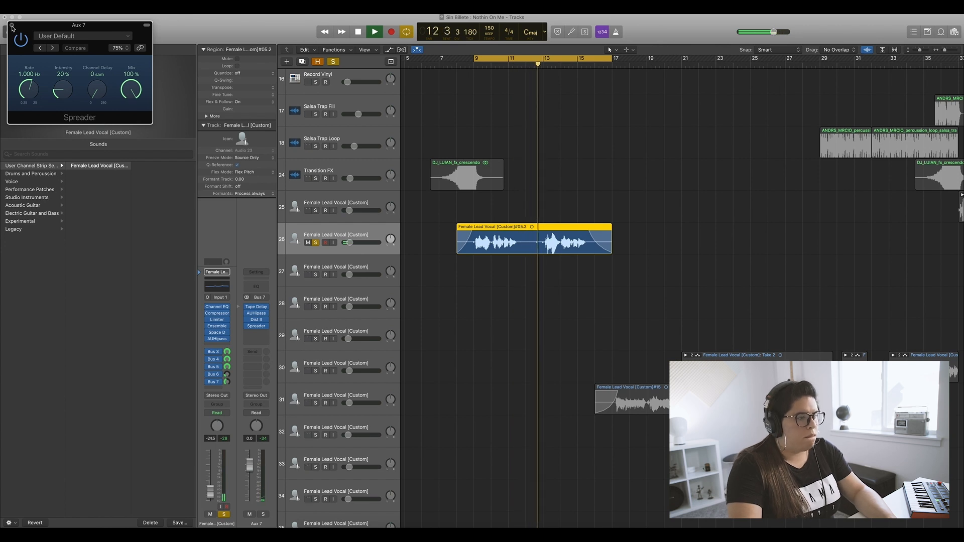
pyautogui.click(316, 243)
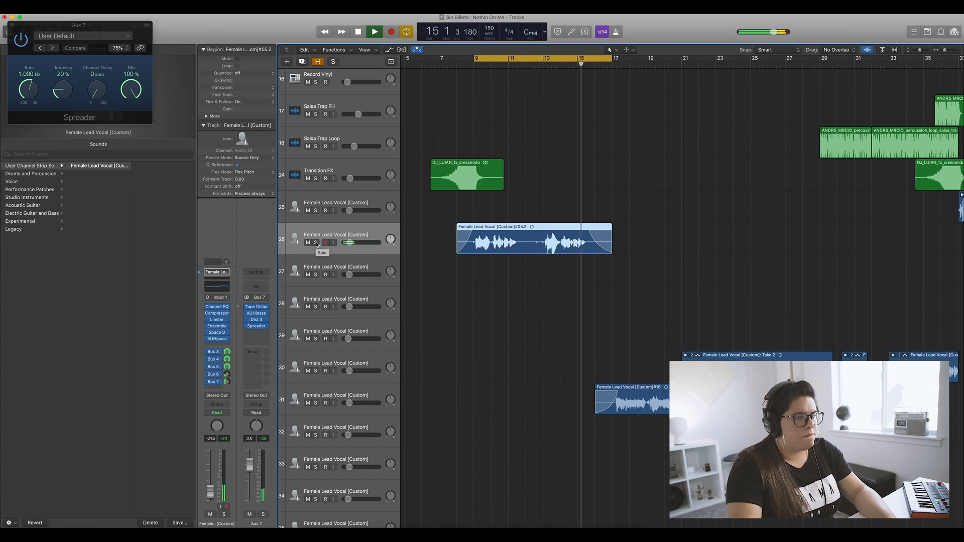
pyautogui.press('space')
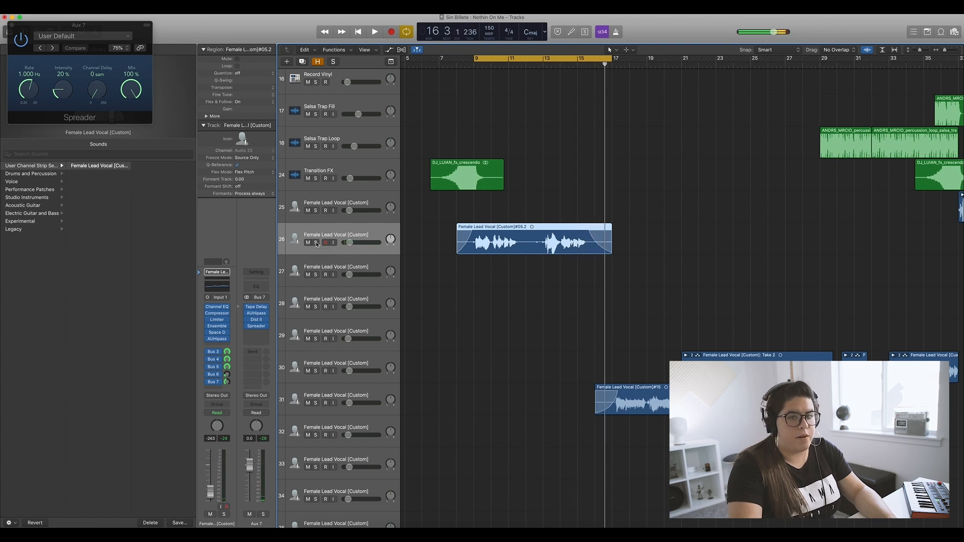
pyautogui.click(11, 26)
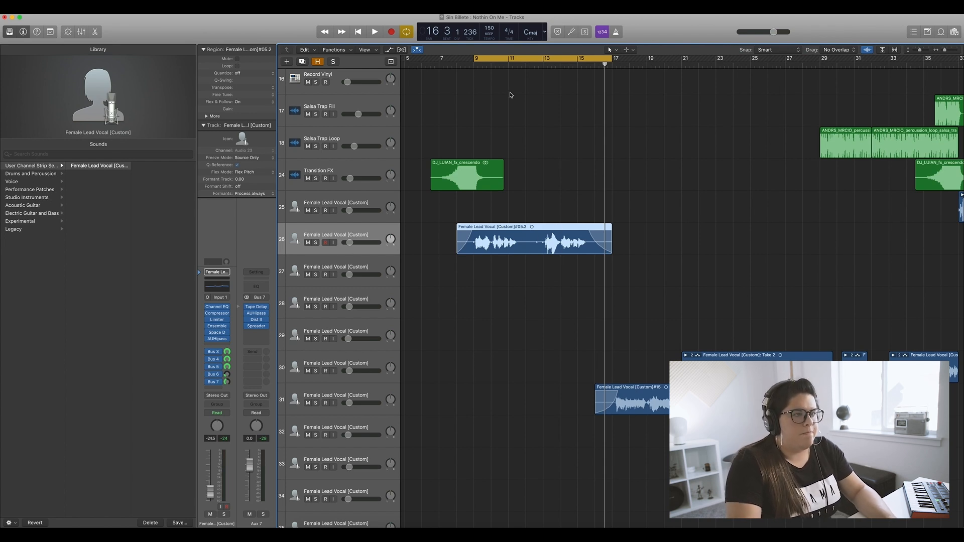
# - Move the cycle range to bars 16–24, audition that section, and select vocal track 31
pyautogui.moveTo(532, 62); pyautogui.dragTo(655, 57)
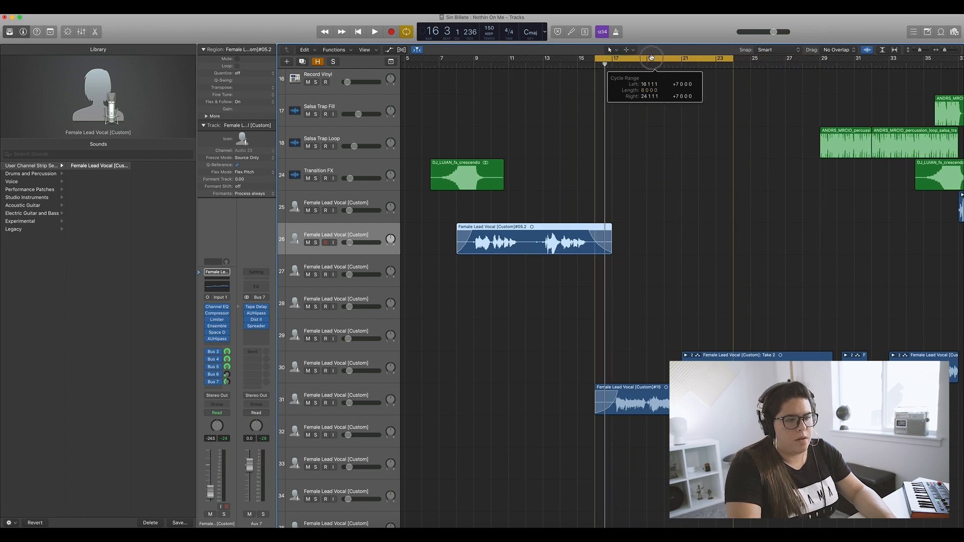
pyautogui.press('space')
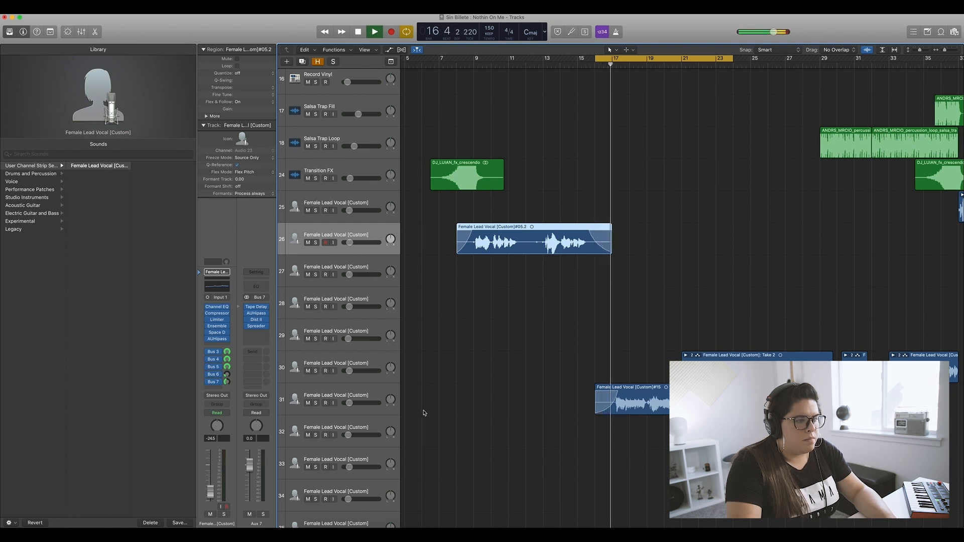
pyautogui.hscroll(5, 424, 406)
pyautogui.click(377, 395)
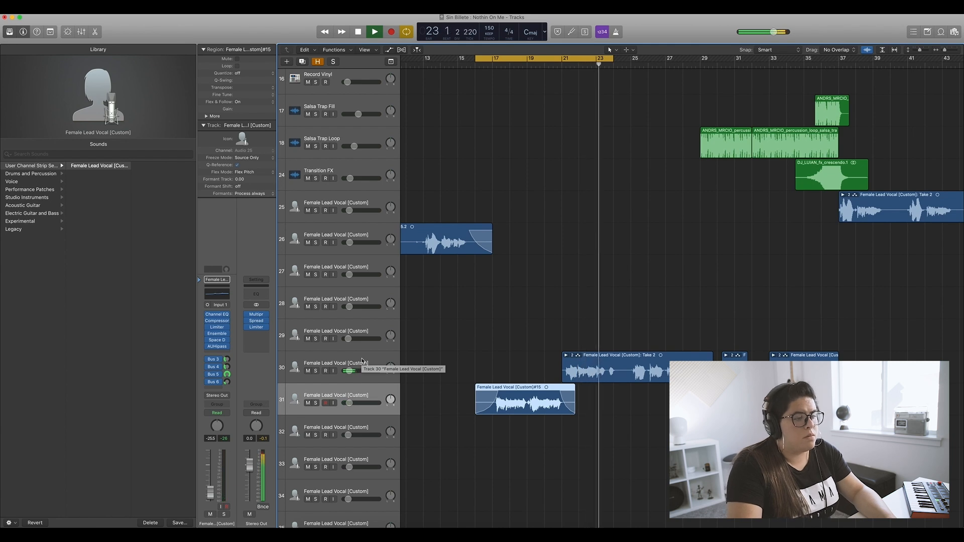
pyautogui.press('space')
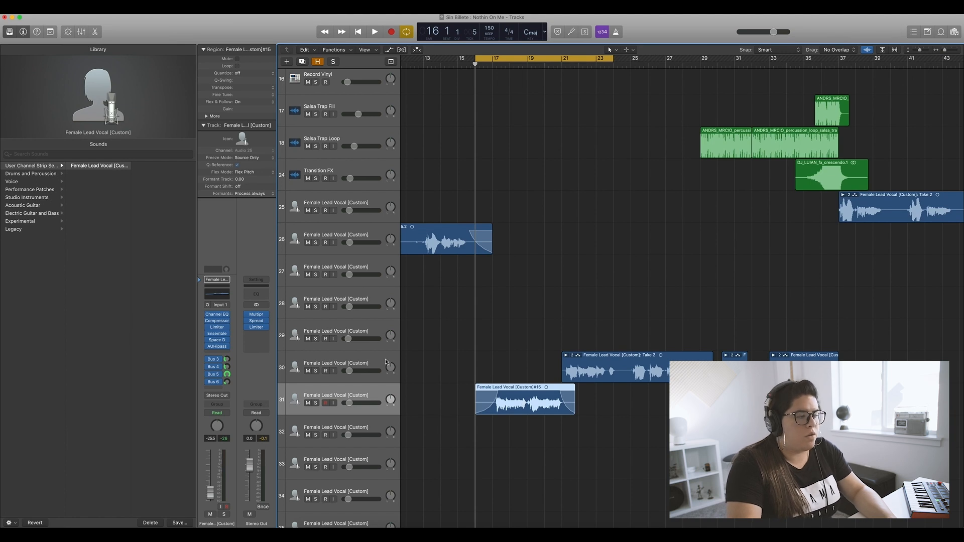
# - Inspect track 31's Bus 3, Bus 5 and Bus 6 send levels in its channel strip
pyautogui.click(227, 361)
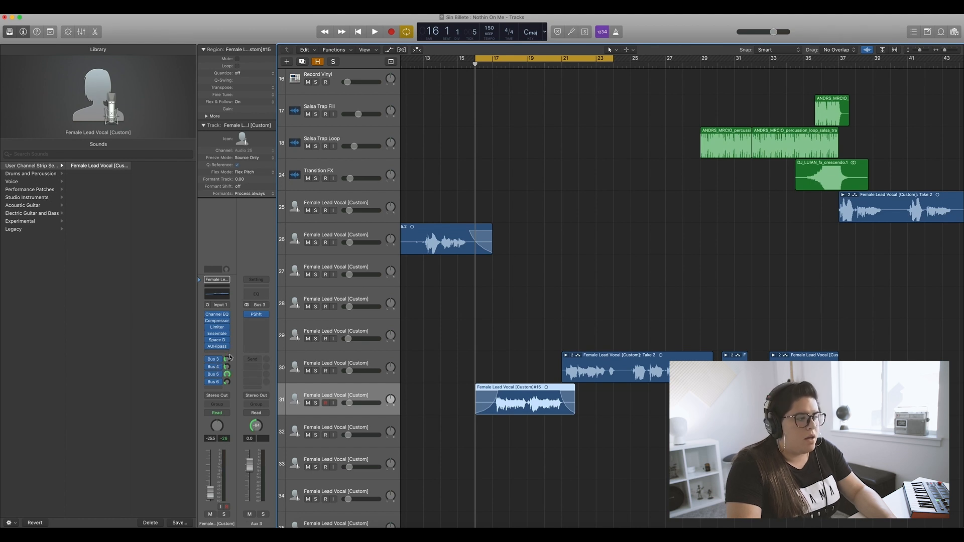
pyautogui.click(227, 360)
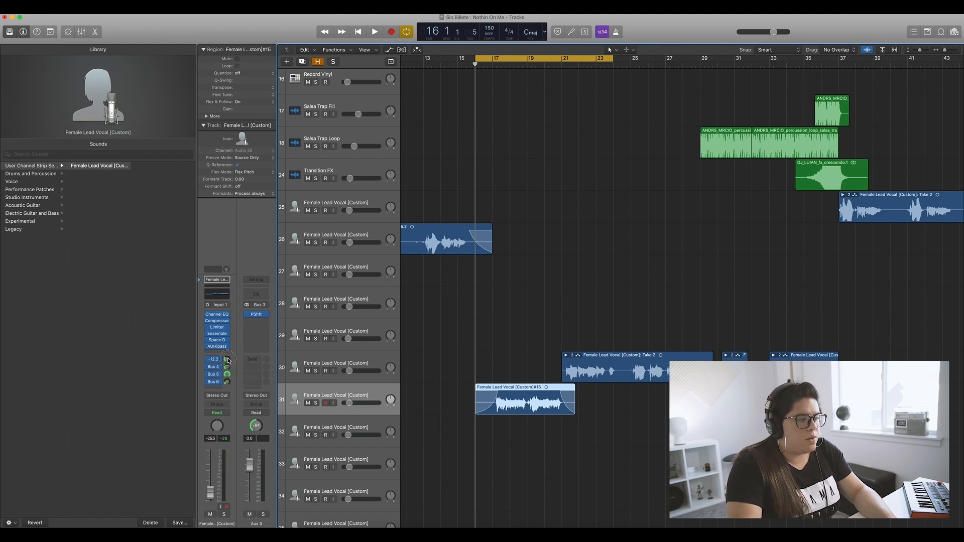
pyautogui.moveTo(228, 360); pyautogui.dragTo(228, 365)
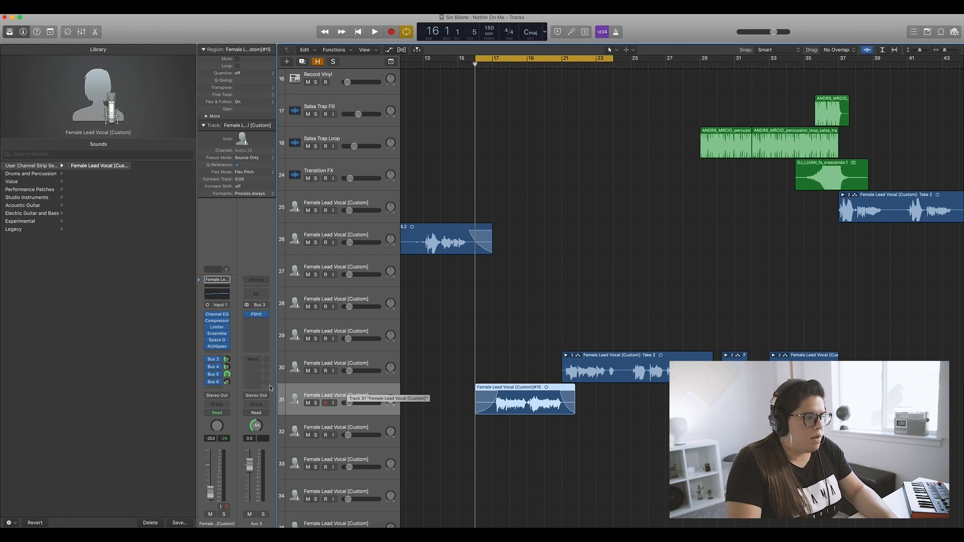
pyautogui.click(226, 377)
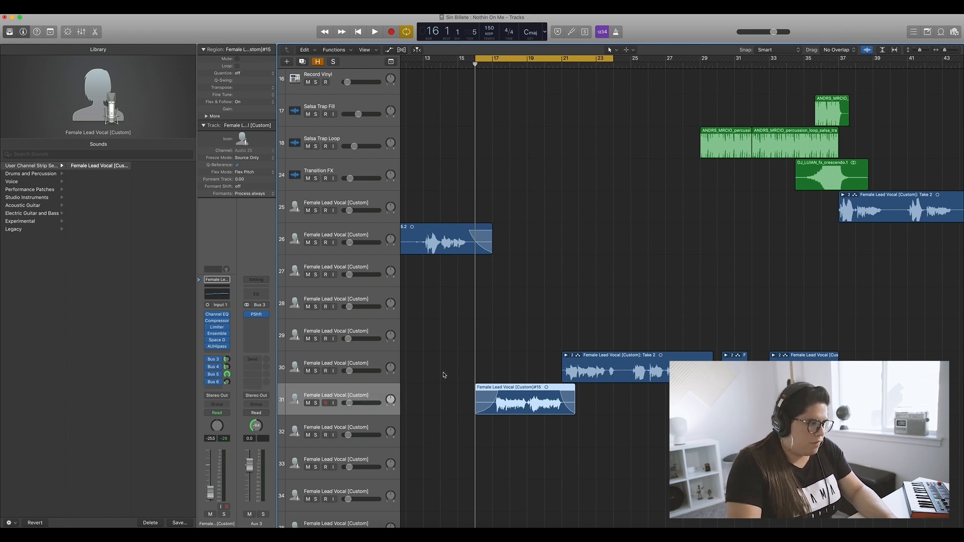
pyautogui.click(215, 383)
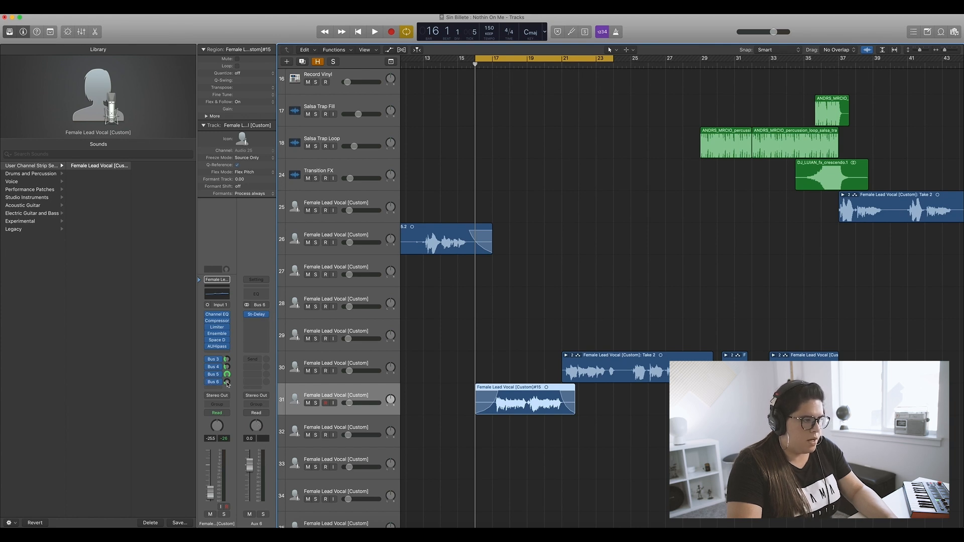
# - Compare the channel strips of vocal tracks 30 and 31, and replay the looped bars 16–24
pyautogui.click(358, 361)
pyautogui.click(338, 393)
pyautogui.click(344, 361)
pyautogui.click(342, 390)
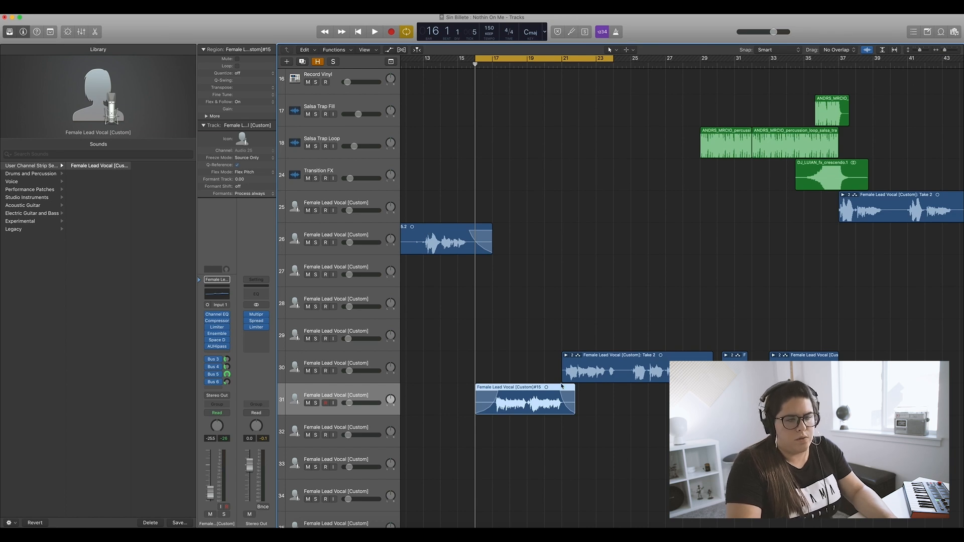
pyautogui.press('space')
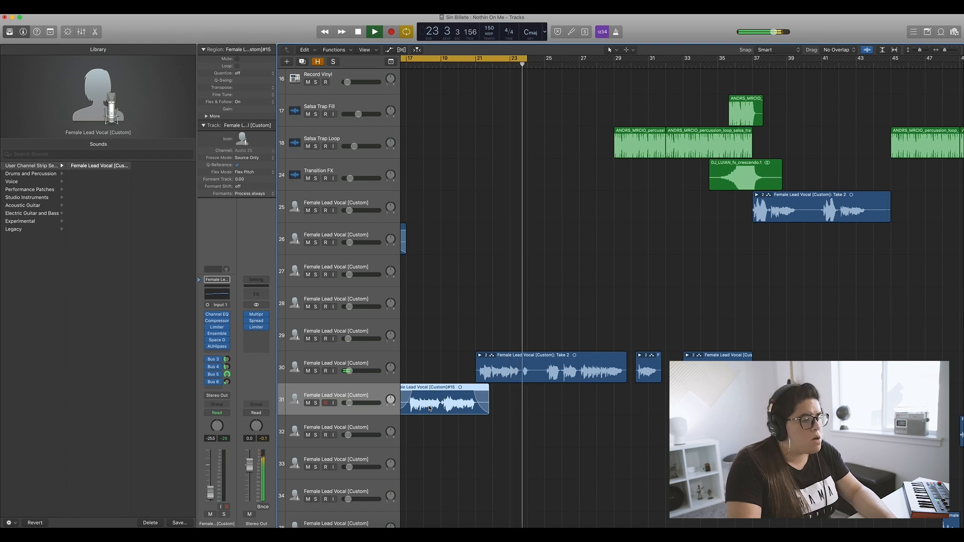
pyautogui.press('space')
# - Move the cycle range to bars 33–41, over the stacked vocal regions on the lower tracks
pyautogui.press('super+Left')
pyautogui.press('super+Left')
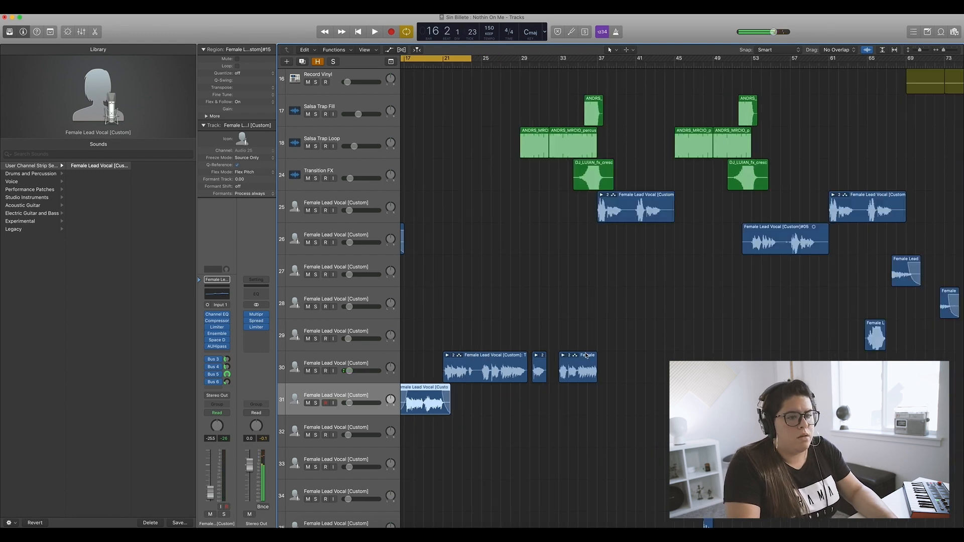
pyautogui.press('super+Up')
pyautogui.press('super+Up')
pyautogui.press('super+Up')
pyautogui.press('super+Up')
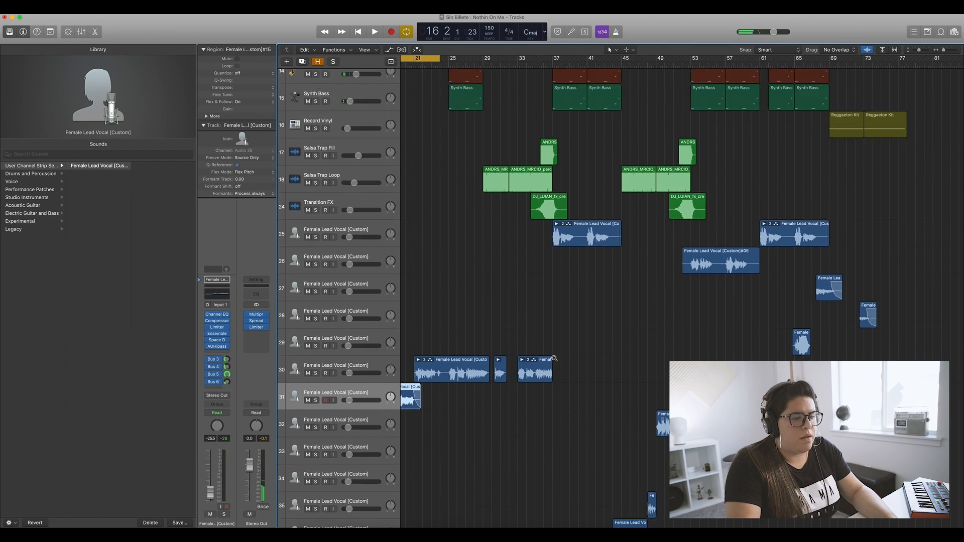
pyautogui.scroll(-15, 554, 360)
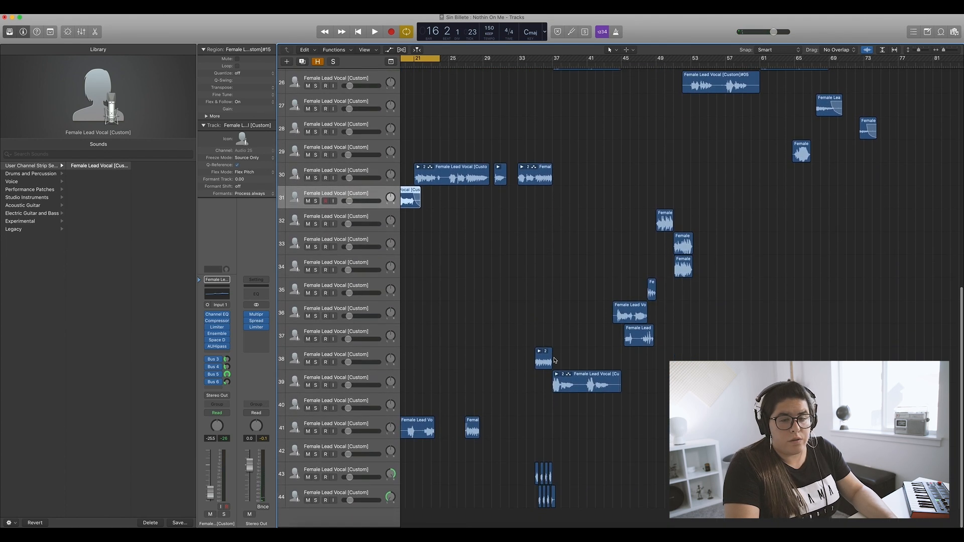
pyautogui.moveTo(427, 58); pyautogui.dragTo(574, 56)
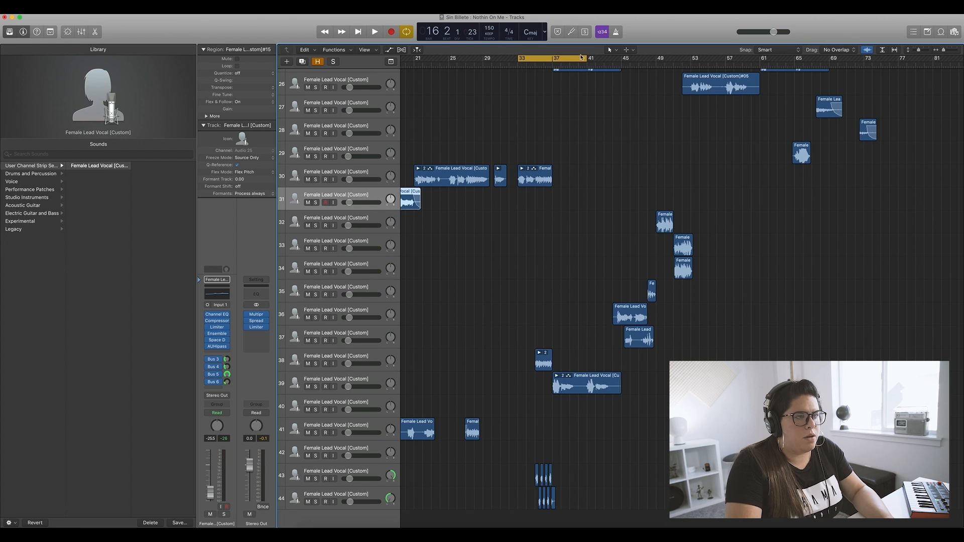
# - Shorten the cycle range to start at bar 35 and audition the layered vocals
pyautogui.hscroll(5, 544, 124)
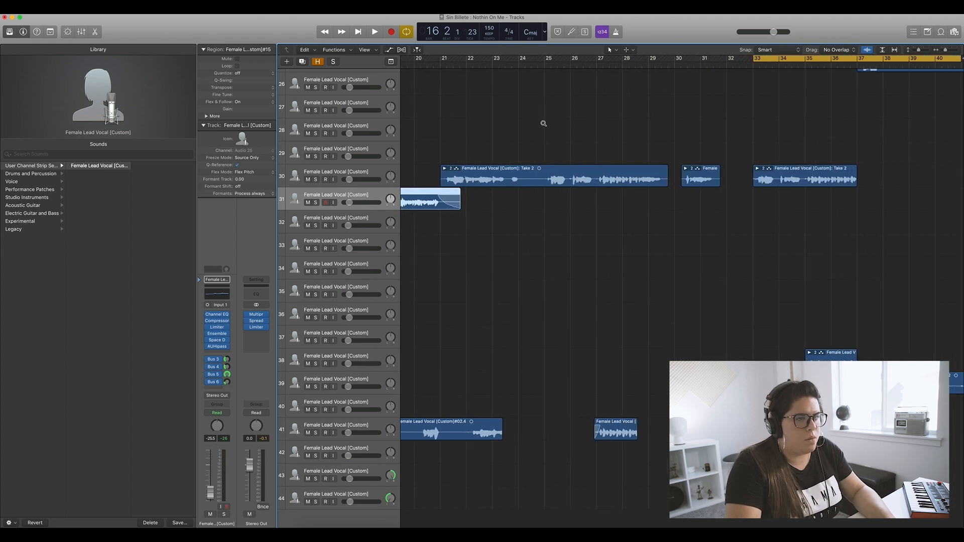
pyautogui.hscroll(5, 546, 124)
pyautogui.moveTo(574, 61); pyautogui.dragTo(625, 61)
pyautogui.press('space')
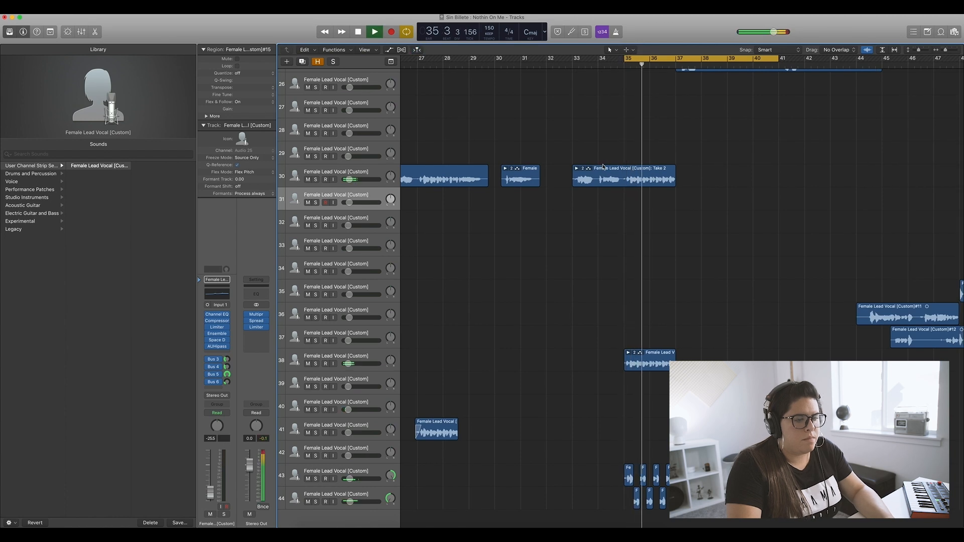
pyautogui.press('space')
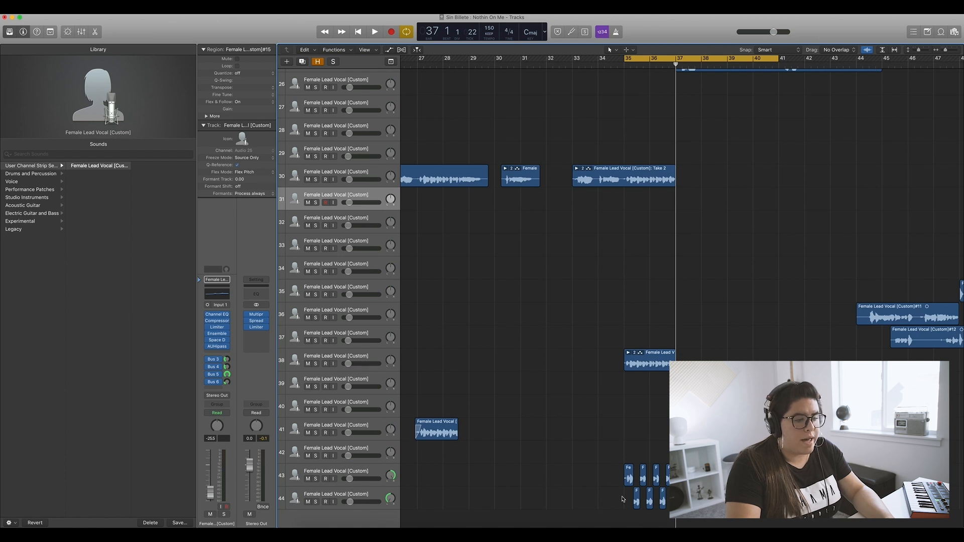
# - View the channel strips of vocal tracks 43 and 44, including their panning, inserts and sends
pyautogui.click(385, 471)
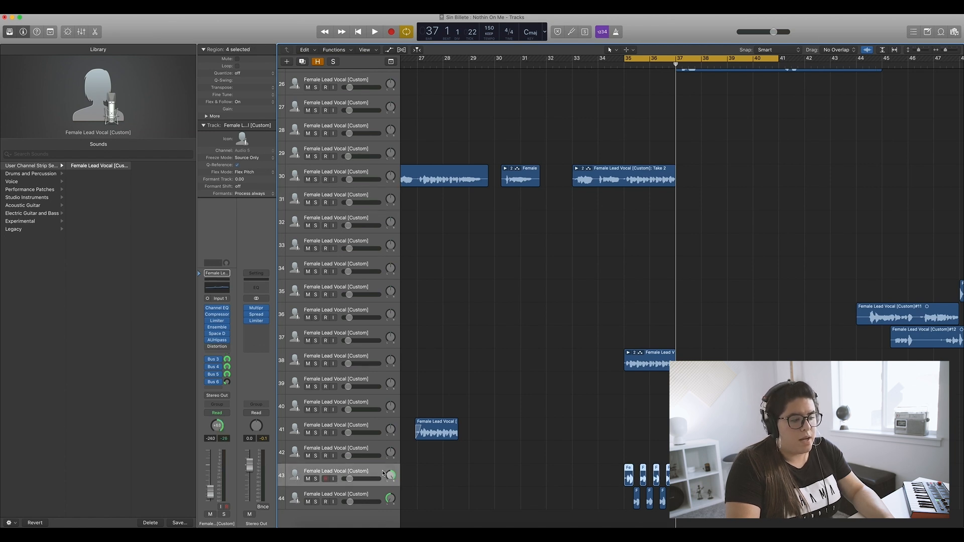
pyautogui.click(385, 500)
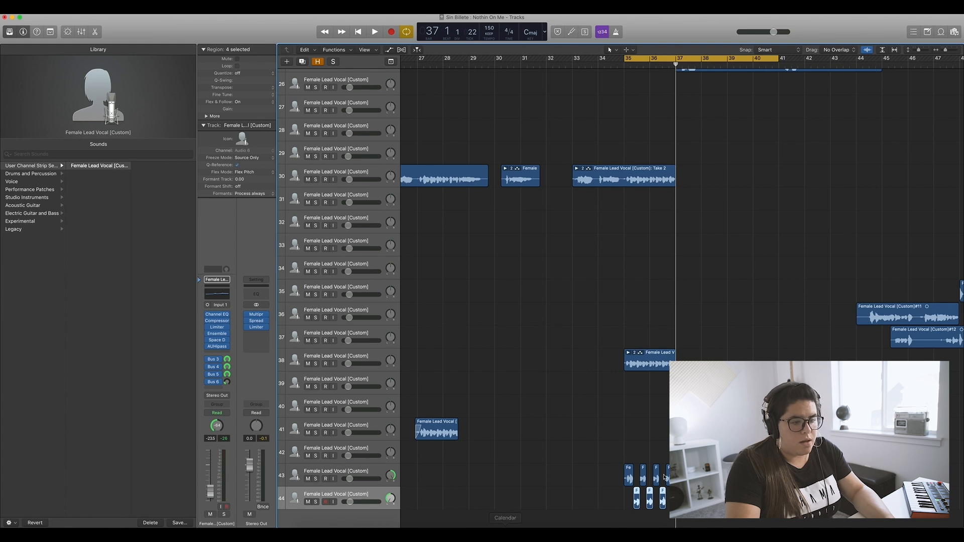
# - Audition tracks 43 and 44 soloed together from bar 35, and clear both solos
pyautogui.click(316, 479)
pyautogui.click(315, 502)
pyautogui.doubleClick(621, 66)
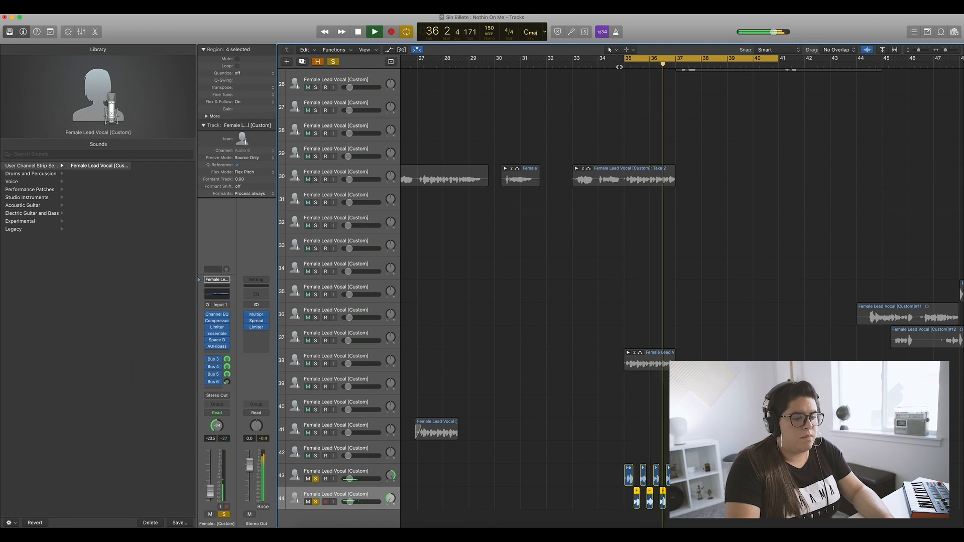
pyautogui.press('space')
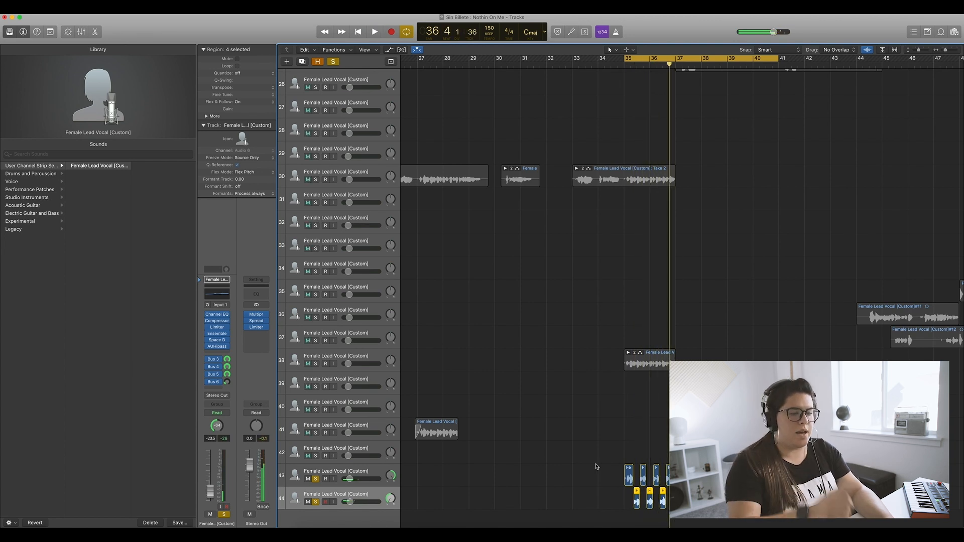
pyautogui.click(315, 479)
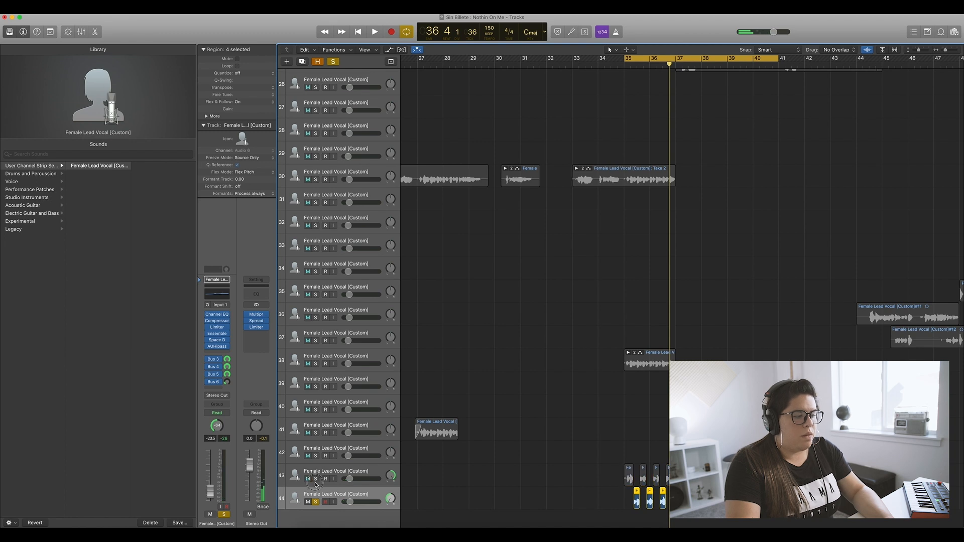
pyautogui.click(315, 502)
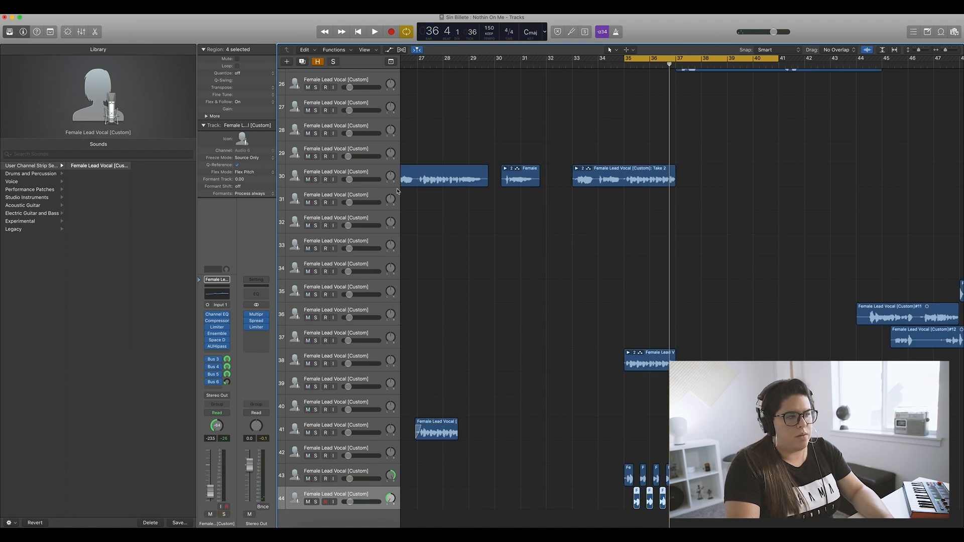
# - Solo vocal track 30 and audition it on its own from bar 35
pyautogui.click(316, 179)
pyautogui.press('space')
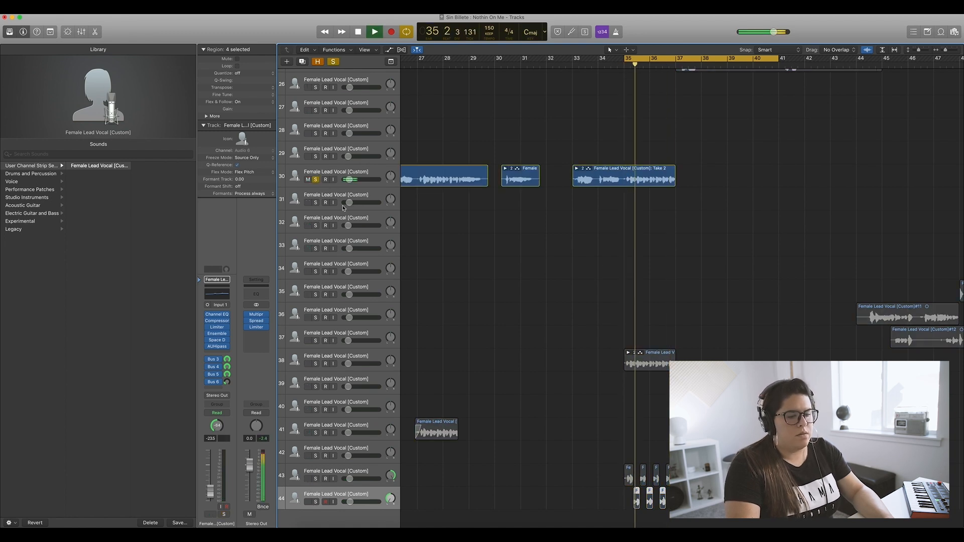
pyautogui.press('space')
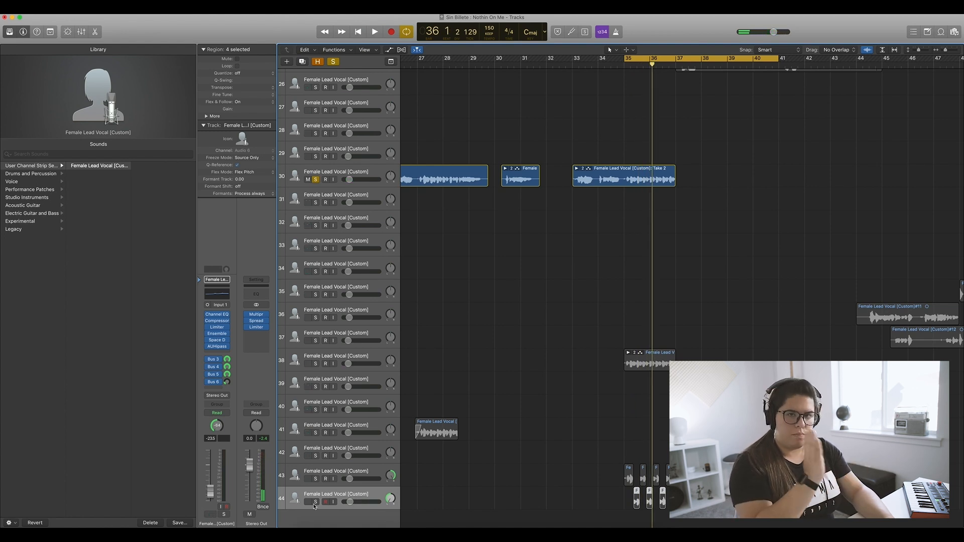
pyautogui.keyDown('alt'); pyautogui.click(312, 503); pyautogui.keyUp('alt')
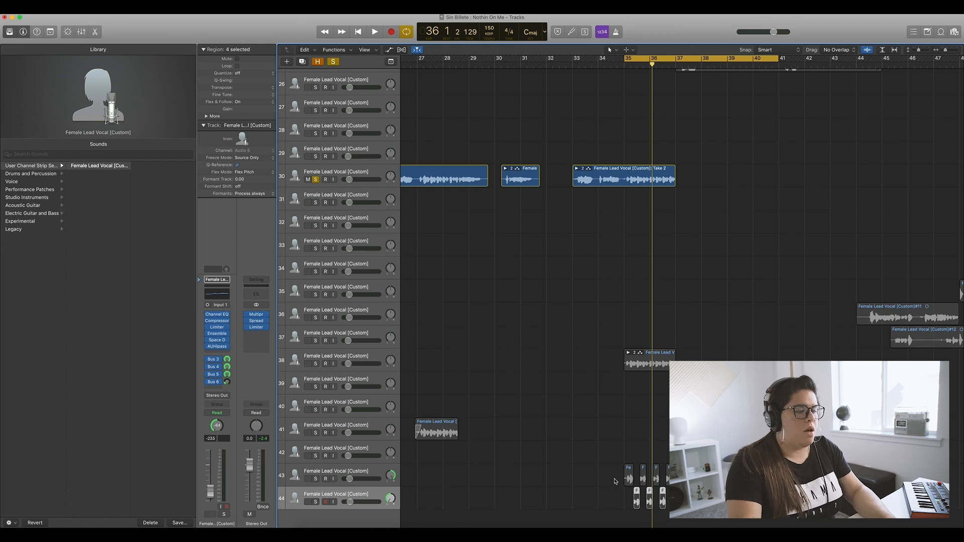
# - Solo tracks 43 and 44 alongside track 30 and audition the three layers together from bar 35
pyautogui.hscroll(1, 274, 511)
pyautogui.click(316, 480)
pyautogui.click(316, 502)
pyautogui.press('space')
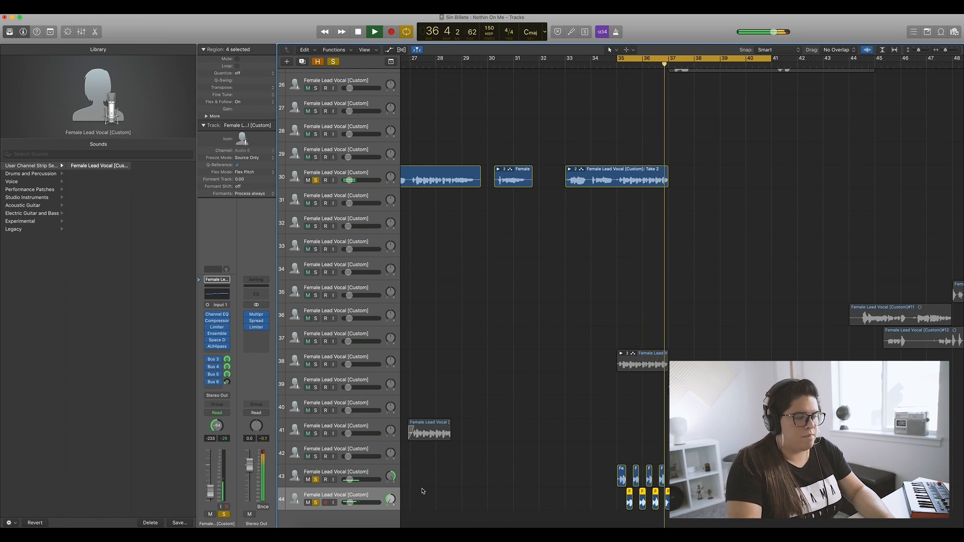
pyautogui.press('space')
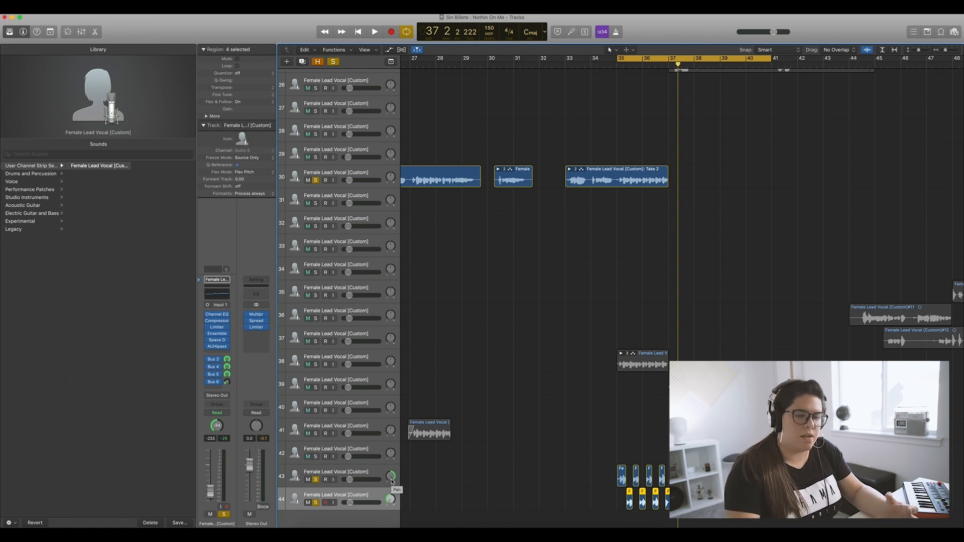
# - Open Vocal Transformer on track 38 and audition that track soloed together with tracks 30, 43 and 44
pyautogui.click(662, 365)
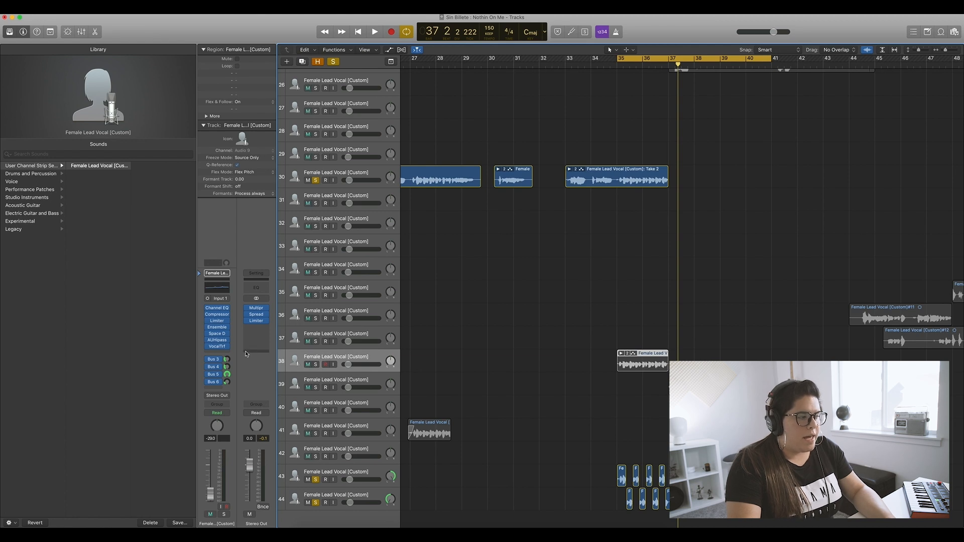
pyautogui.click(217, 347)
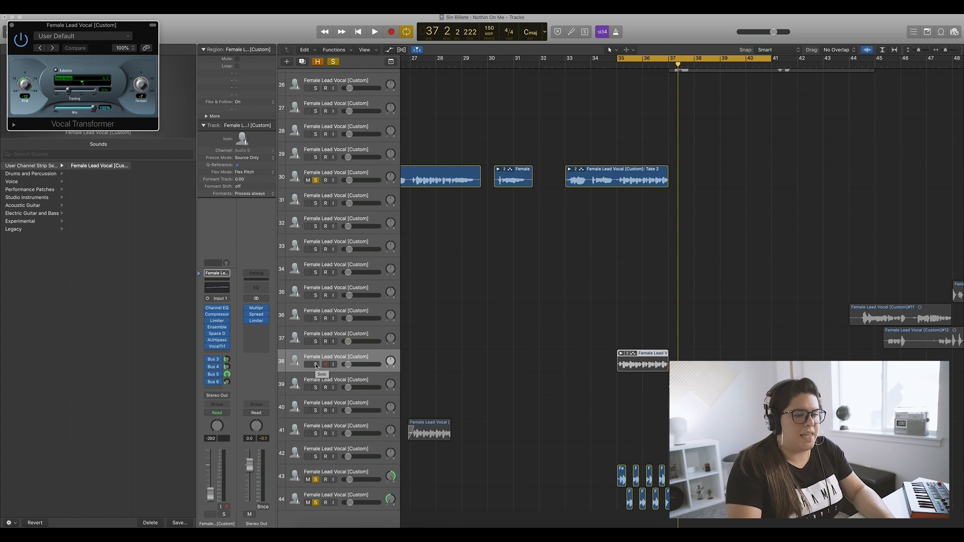
pyautogui.press('space')
pyautogui.click(315, 365)
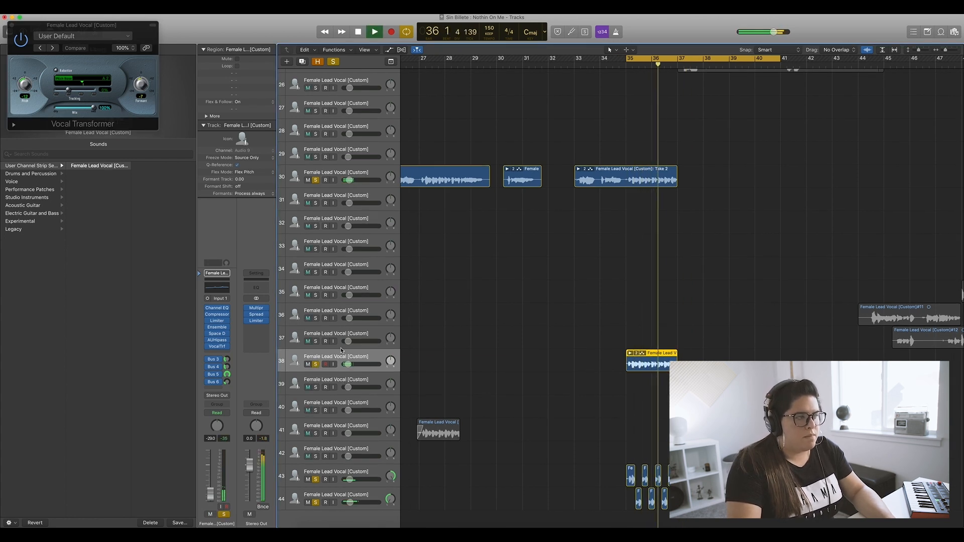
# - Unsolo tracks 30, 43 and 44, and audition the transformed vocal on track 38 by itself
pyautogui.click(316, 480)
pyautogui.click(315, 180)
pyautogui.press('space')
pyautogui.press('space')
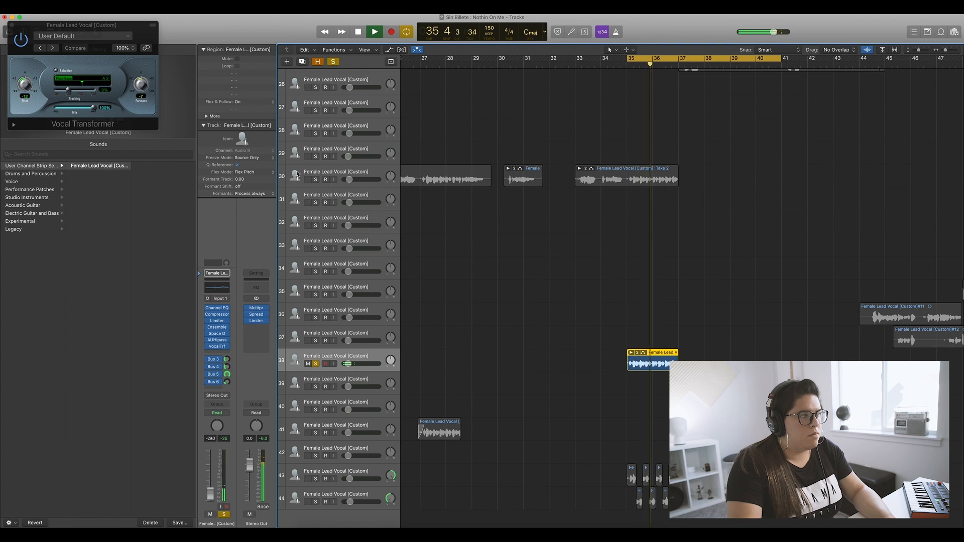
pyautogui.press('space')
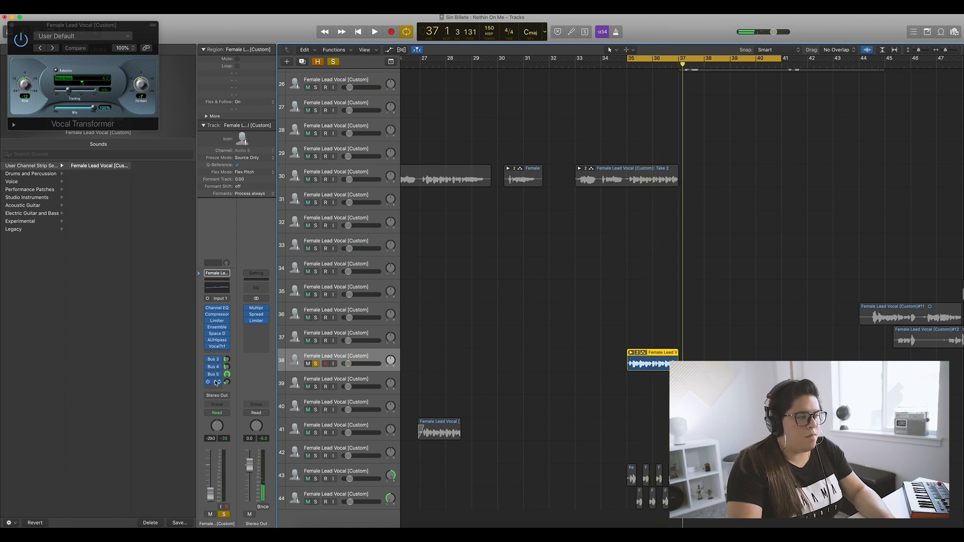
# - Look up Vocal Transformer in the Pitch category of track 38's insert plug-ins, leaving the insert as it is
pyautogui.click(227, 348)
pyautogui.moveTo(230, 471)
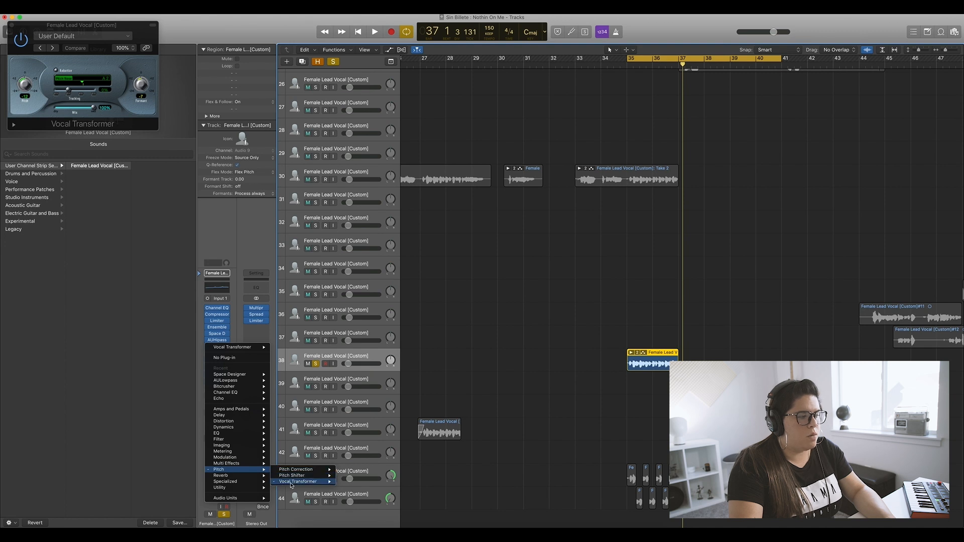
pyautogui.click(93, 63)
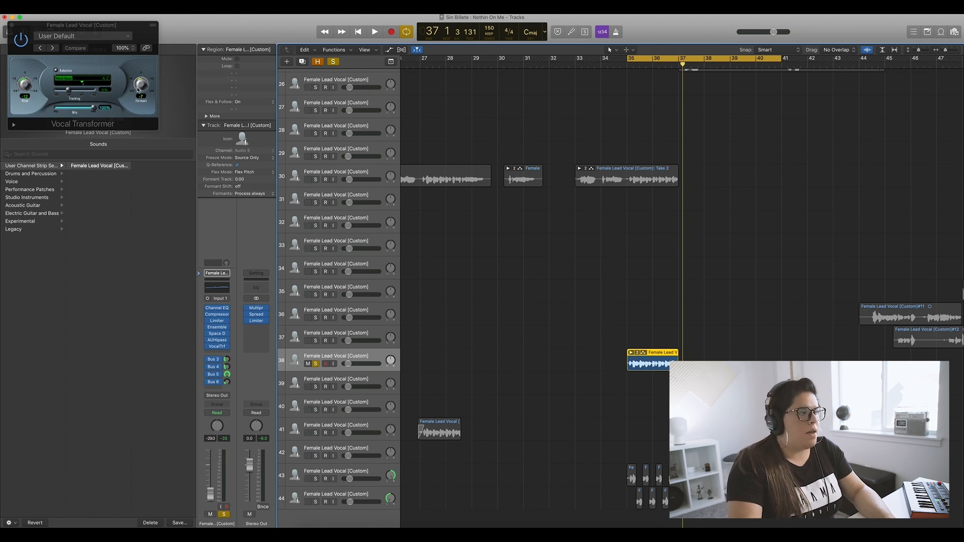
# - Replay the soloed track 38, close its Vocal Transformer window, and unsolo the track during playback
pyautogui.press('space')
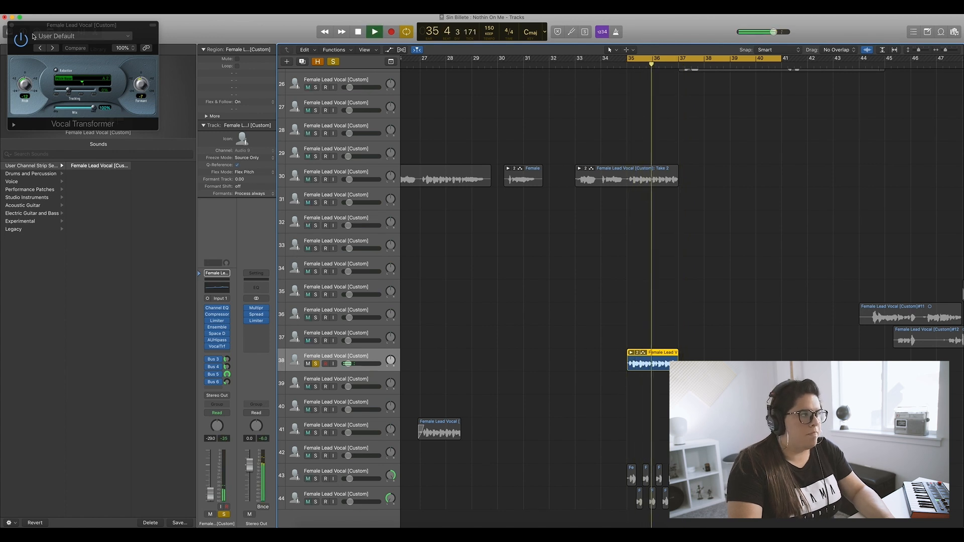
pyautogui.click(11, 25)
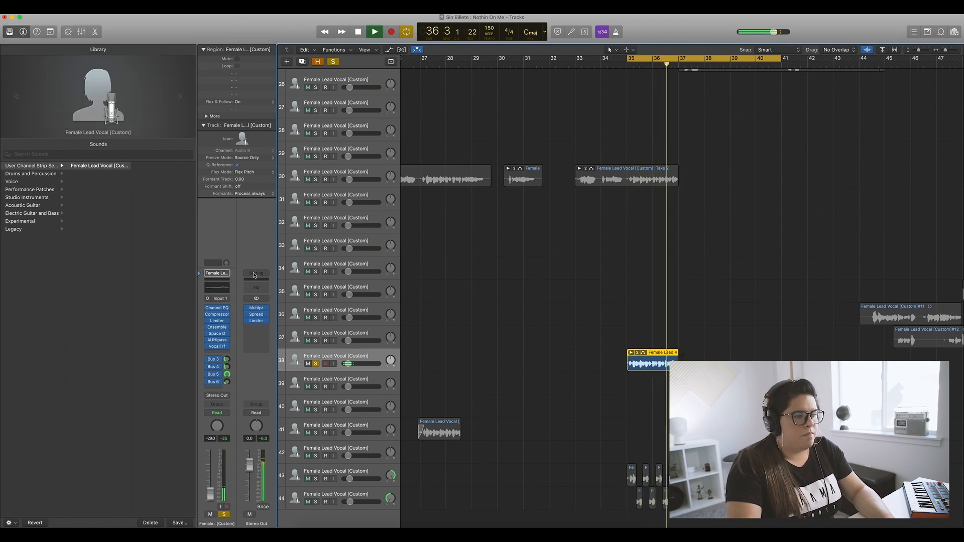
pyautogui.click(317, 366)
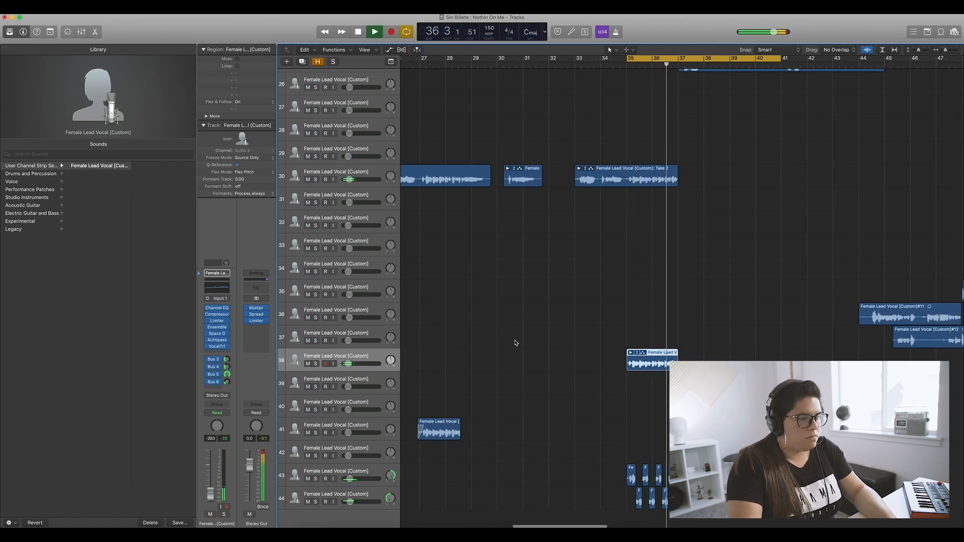
# - View the vocal layers from bar 35 onward while the full mix keeps playing
pyautogui.hscroll(3, 512, 343)
pyautogui.scroll(-3, 515, 343)
pyautogui.scroll(-2, 514, 343)
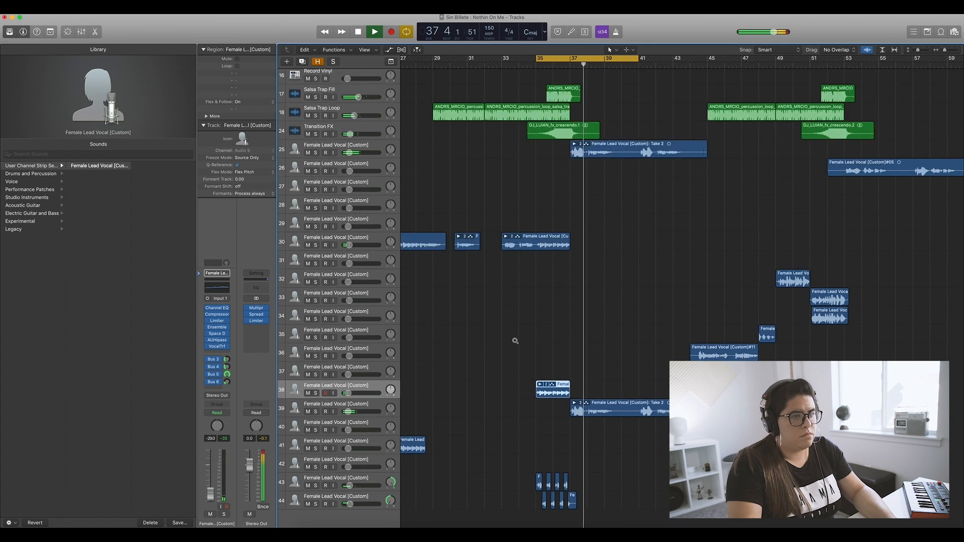
pyautogui.hscroll(3, 515, 343)
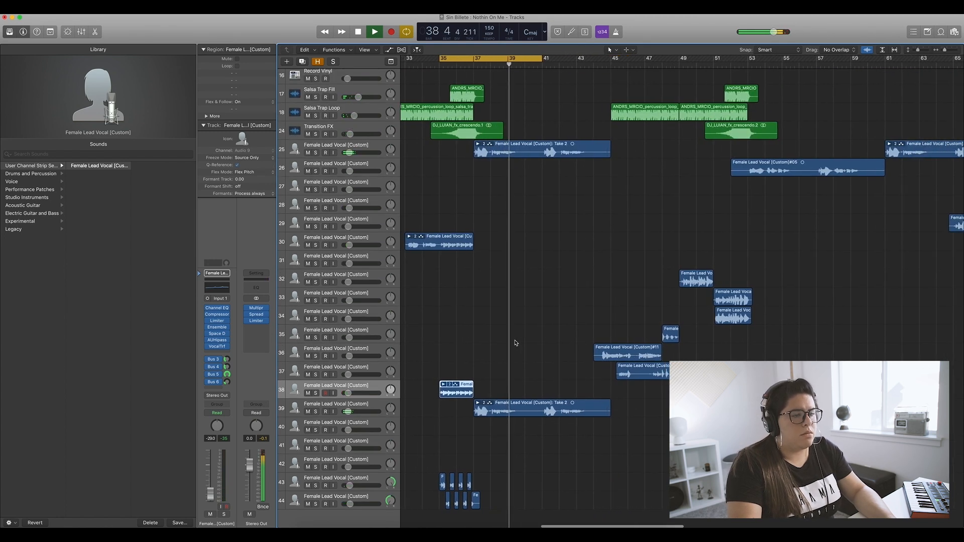